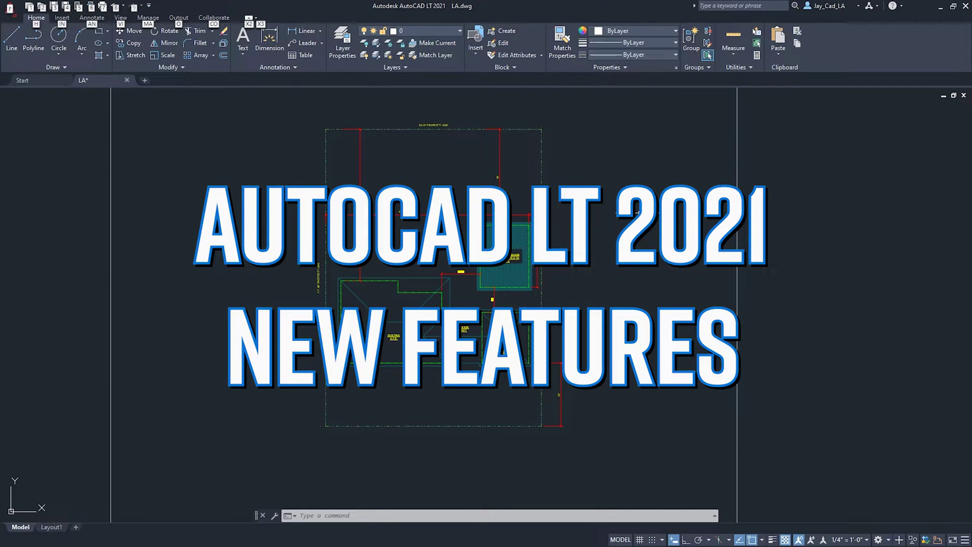
pyautogui.scroll(-3, 607, 210)
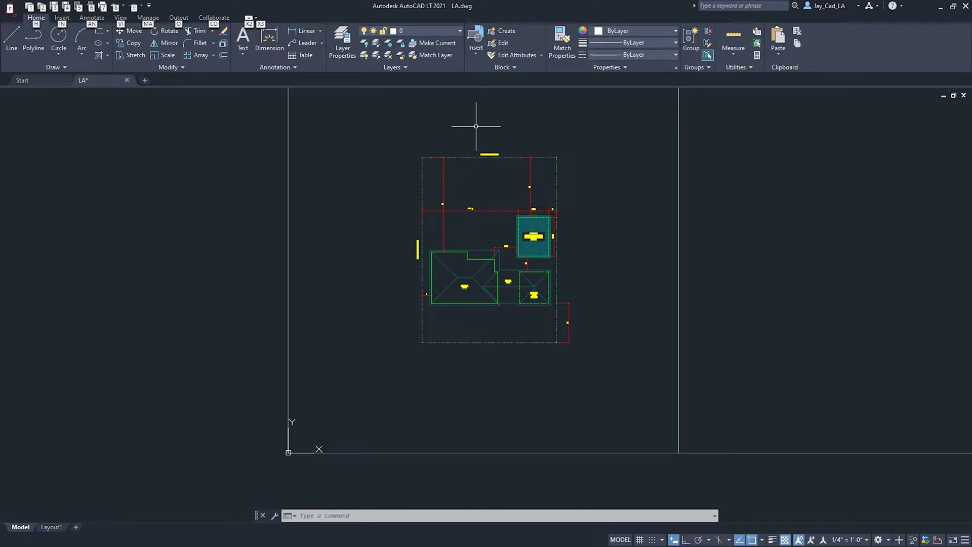
pyautogui.press('Escape')
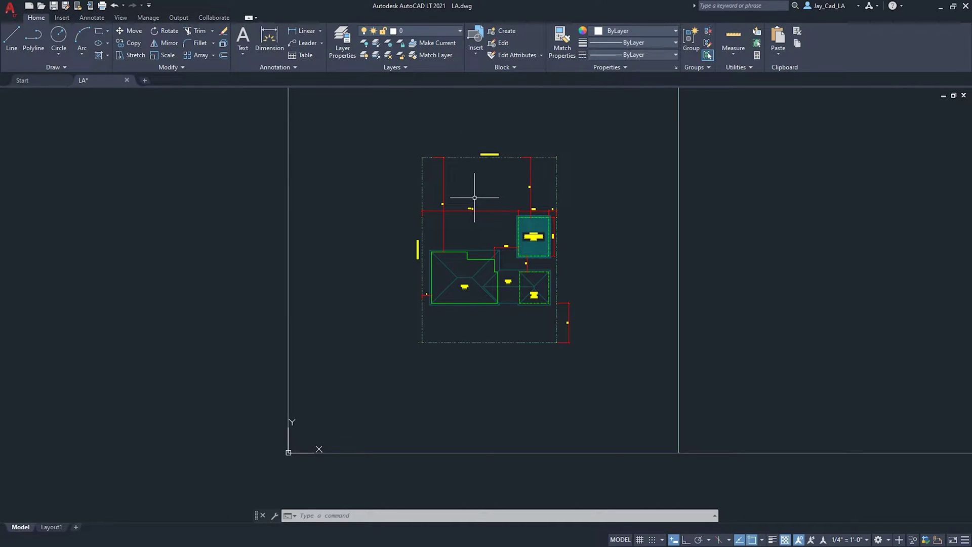
pyautogui.scroll(2, 481, 256)
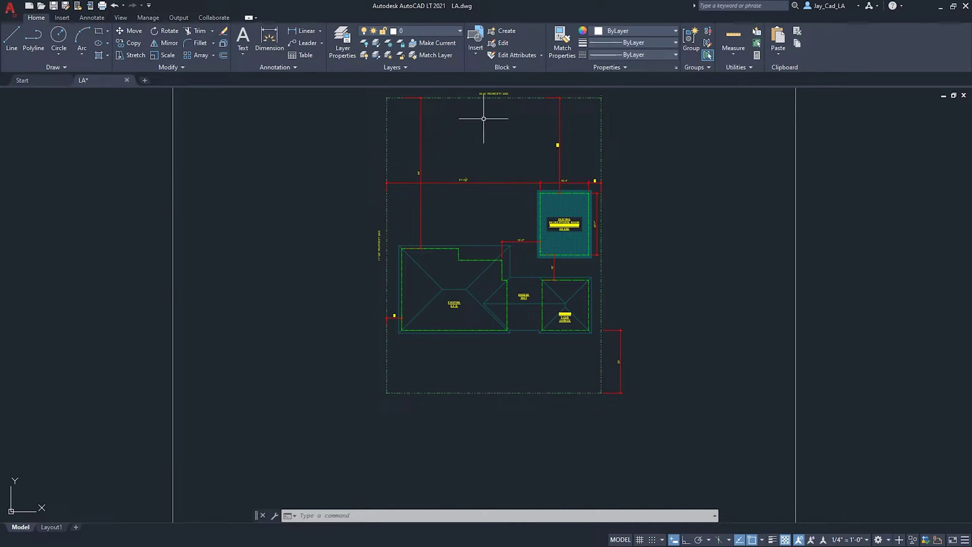
# Draw two partly overlapping rectangles in the empty yard above the house, a roughly square one and a wider one below it
pyautogui.scroll(5, 504, 117)
pyautogui.write('REC')
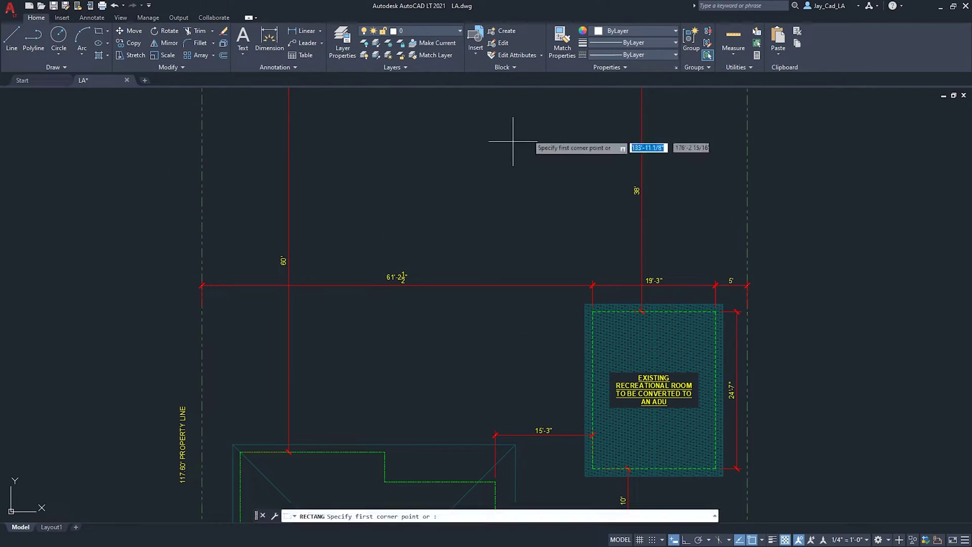
pyautogui.press('Return')
pyautogui.click(531, 132)
pyautogui.click(457, 211)
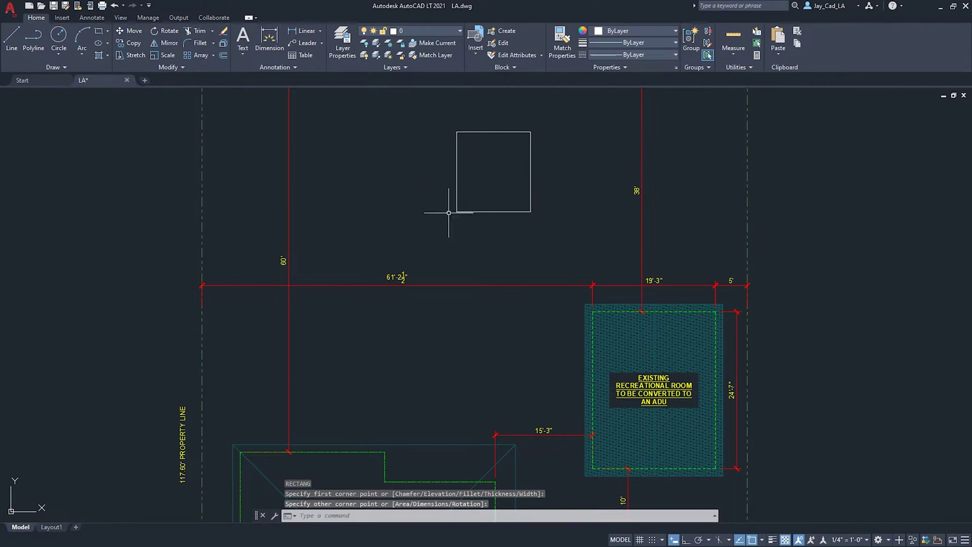
pyautogui.press('Return')
pyautogui.click(482, 257)
pyautogui.click(372, 185)
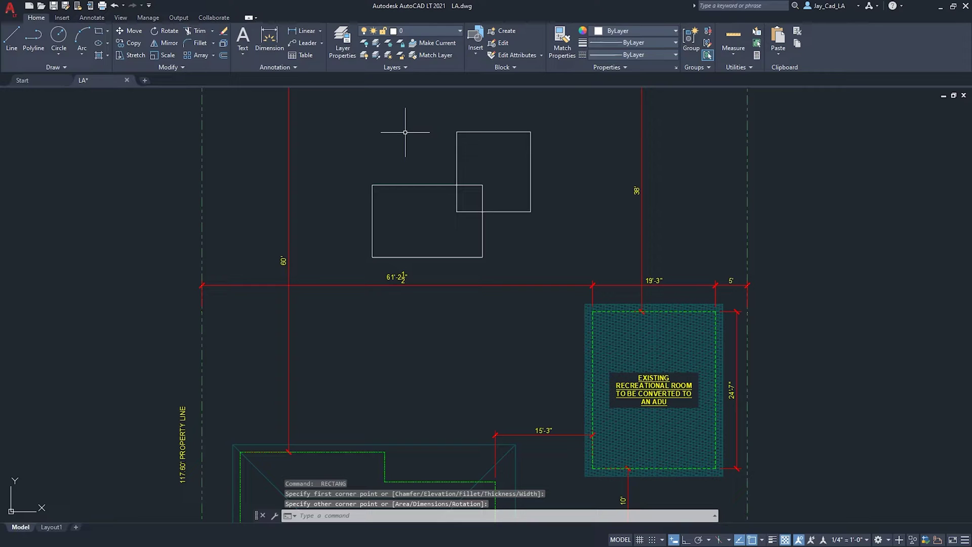
# Trim all edge segments inside the overlap of the two rectangles so a single stepped outline remains
pyautogui.write('TR')
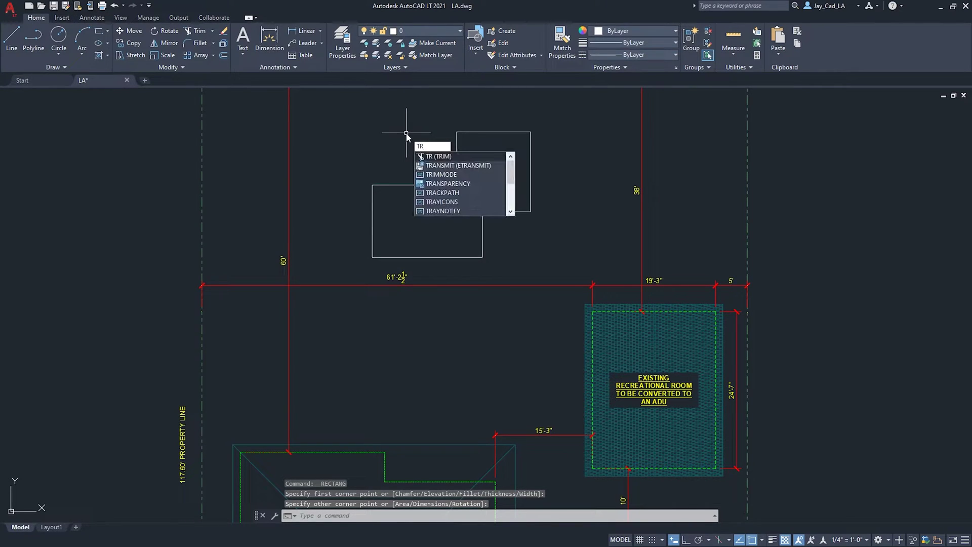
pyautogui.press('Return')
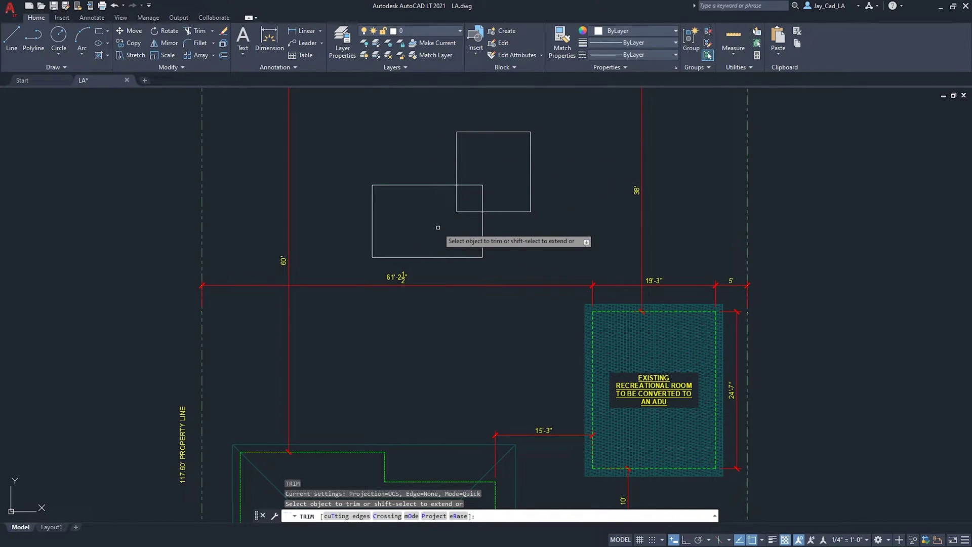
pyautogui.click(466, 212)
pyautogui.click(458, 198)
pyautogui.click(469, 185)
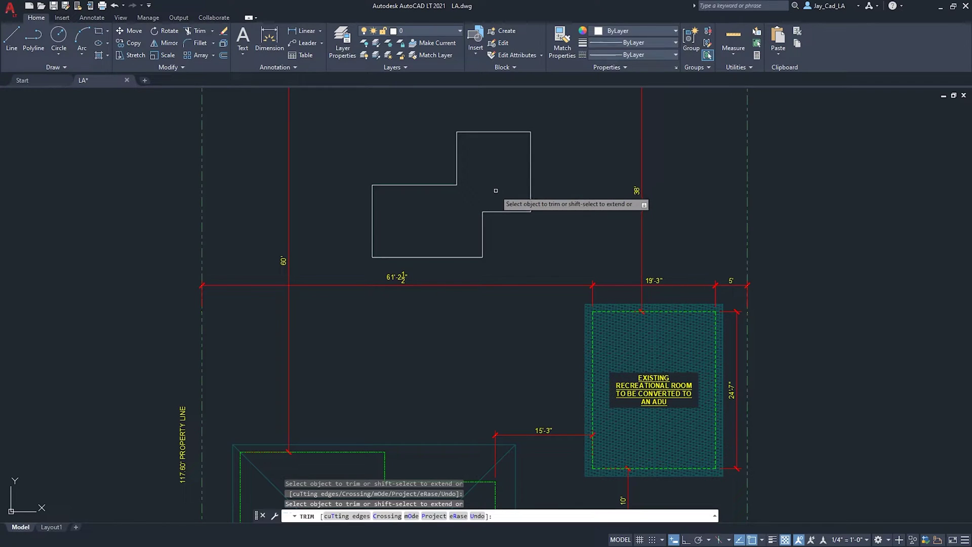
pyautogui.press('Escape')
# Extend the upper rectangle's lower edge to the wide rectangle's left edge, and its left edge down to the wide rectangle's lower edge
pyautogui.write('EX')
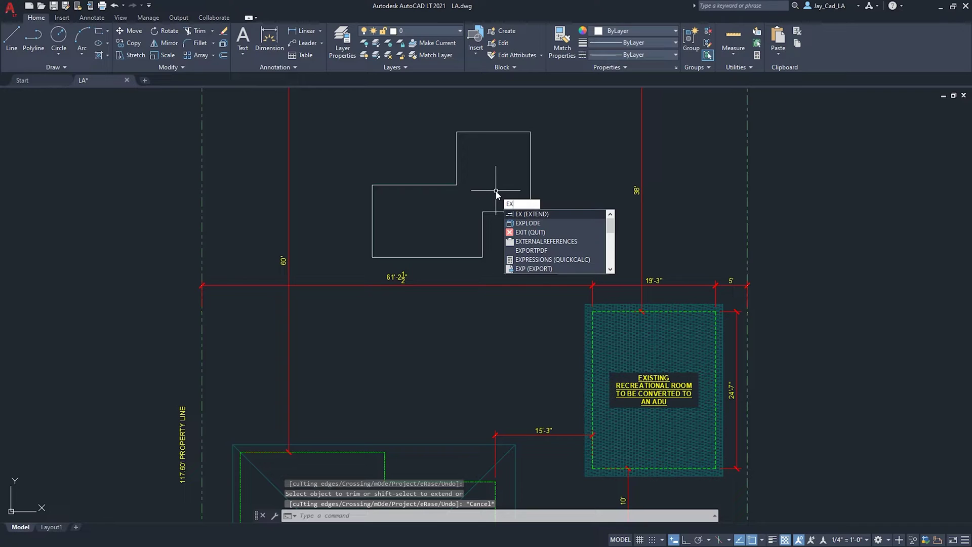
pyautogui.press('Return')
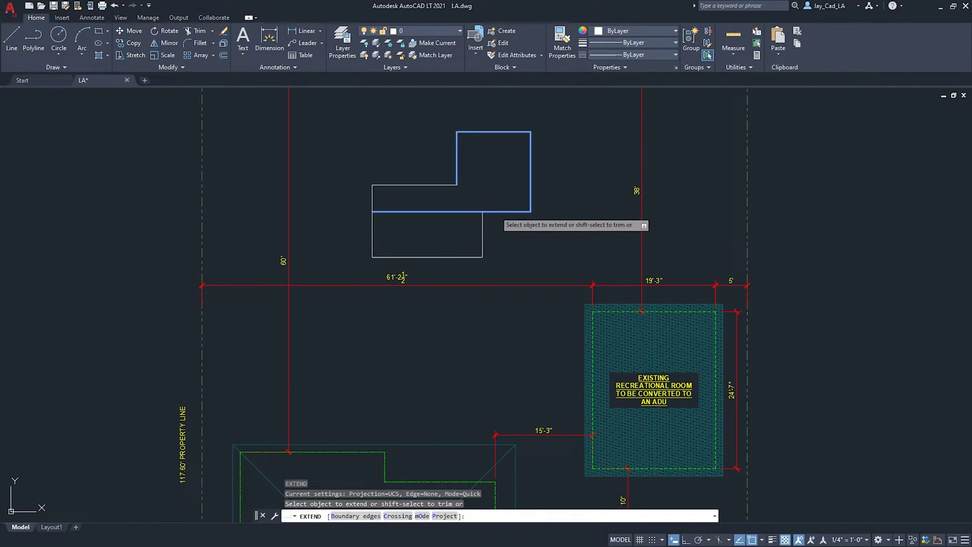
pyautogui.click(499, 210)
pyautogui.click(457, 174)
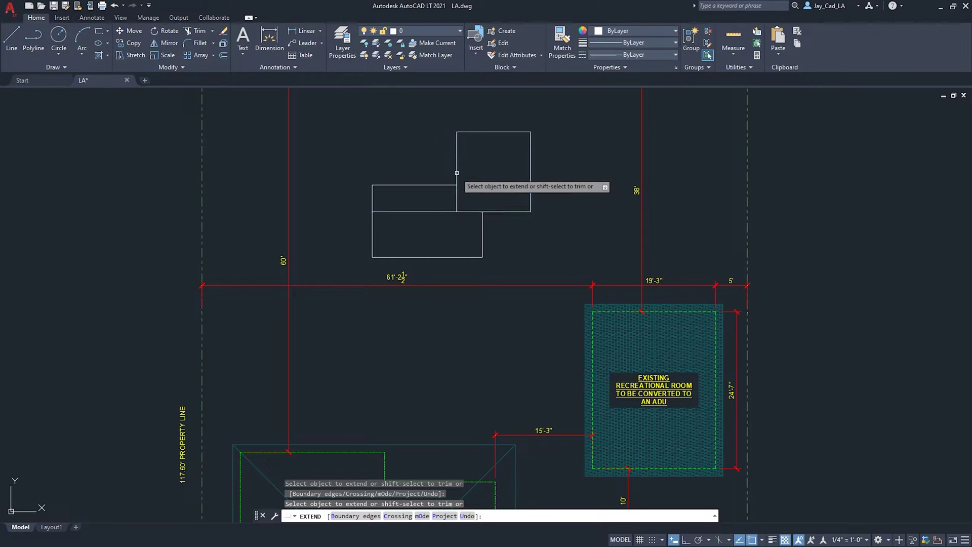
pyautogui.click(456, 202)
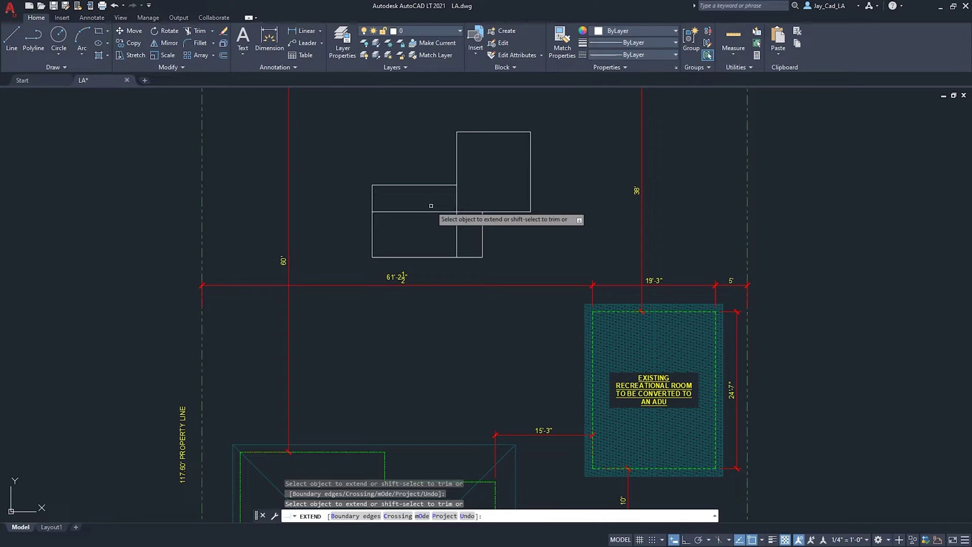
pyautogui.press('Escape')
pyautogui.press('Escape')
# Select both practice rectangles with a window and delete them from the site plan
pyautogui.scroll(-2, 431, 205)
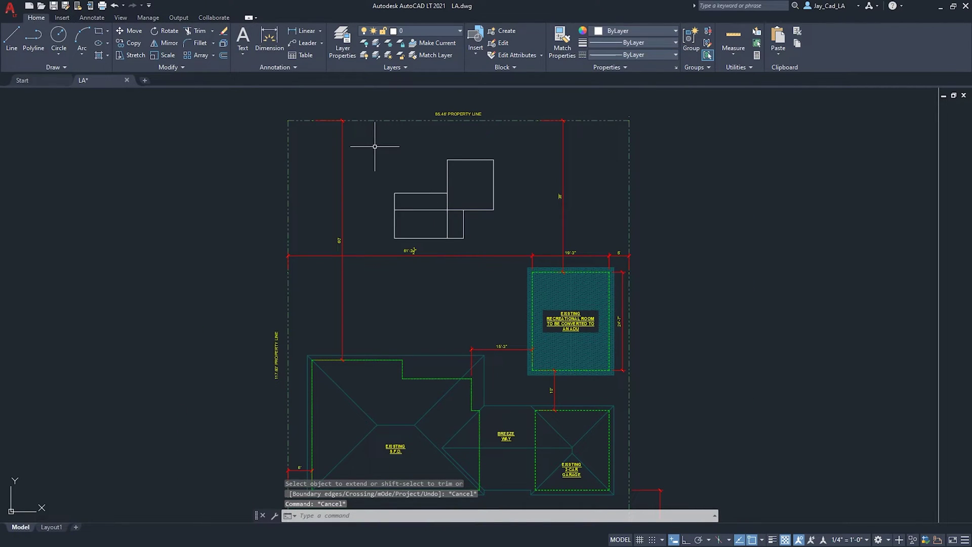
pyautogui.scroll(2, 384, 164)
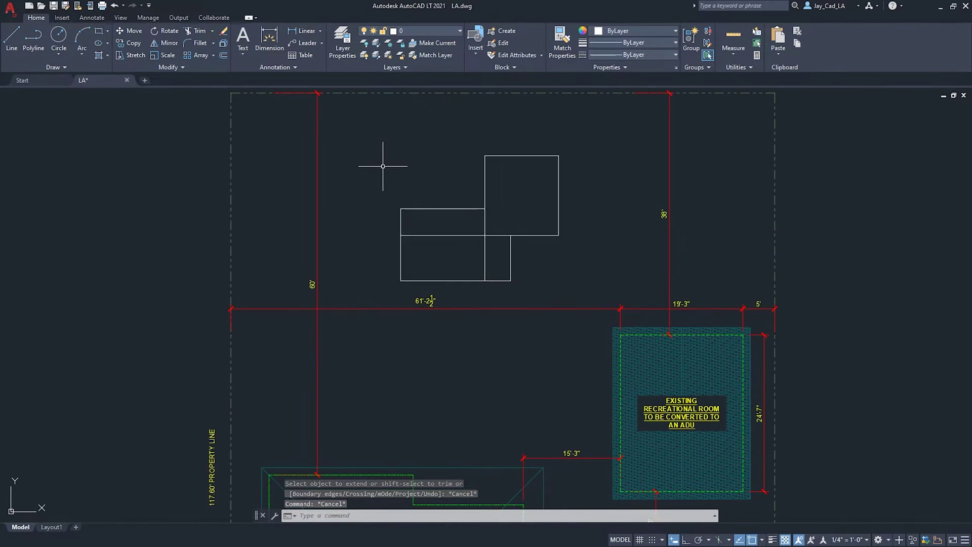
pyautogui.click(378, 133)
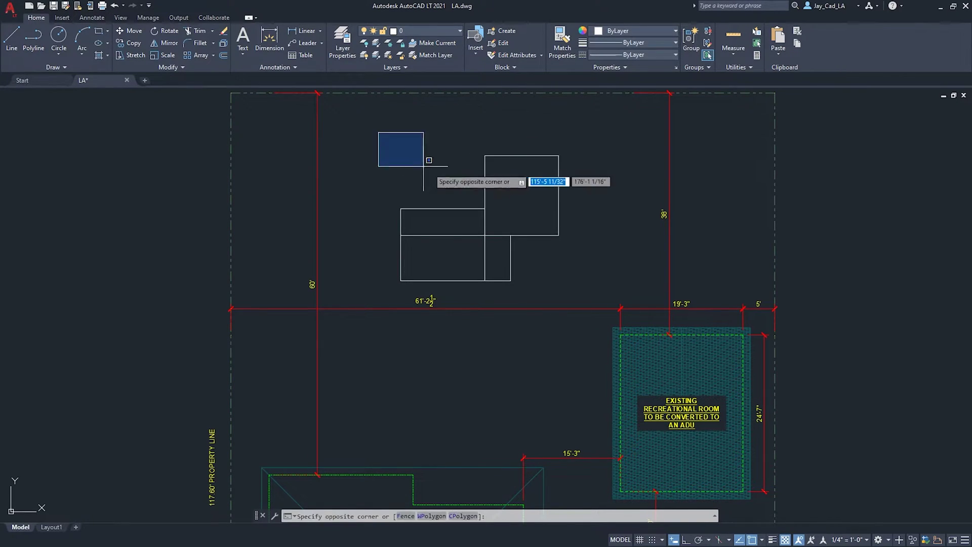
pyautogui.click(582, 296)
pyautogui.scroll(-3, 476, 198)
pyautogui.scroll(2, 474, 204)
pyautogui.scroll(-2, 474, 204)
pyautogui.press('Delete')
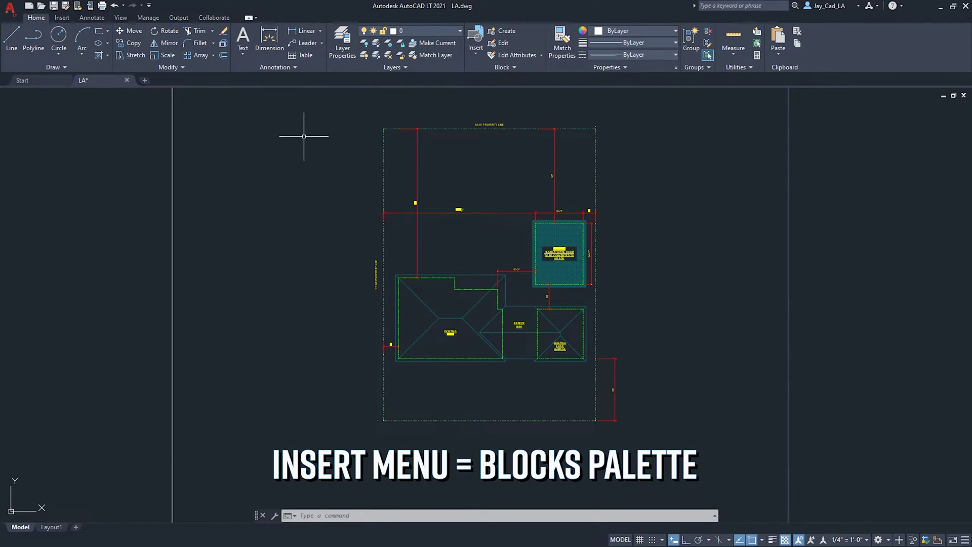
# Open the Blocks palette on the recent blocks and dock it along the right side of the drawing area
pyautogui.click(62, 17)
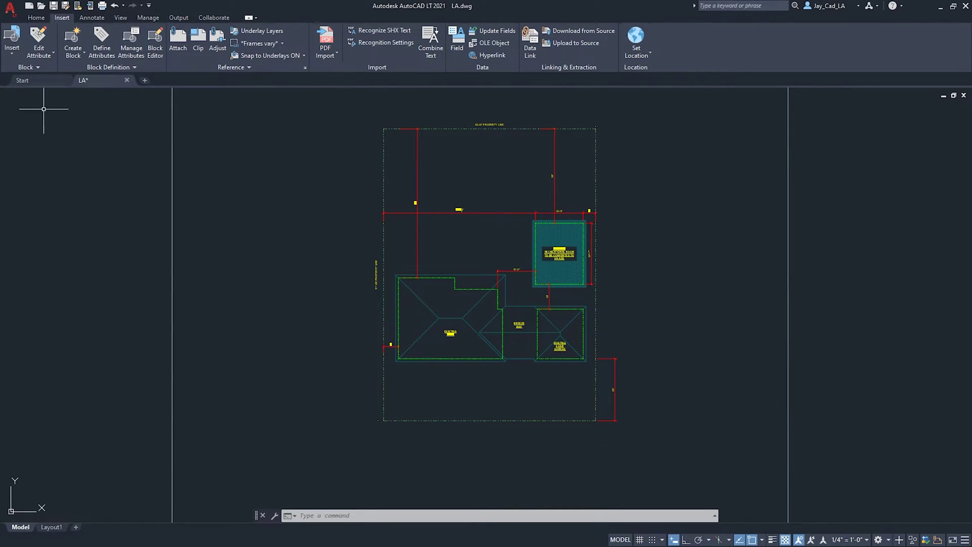
pyautogui.click(11, 57)
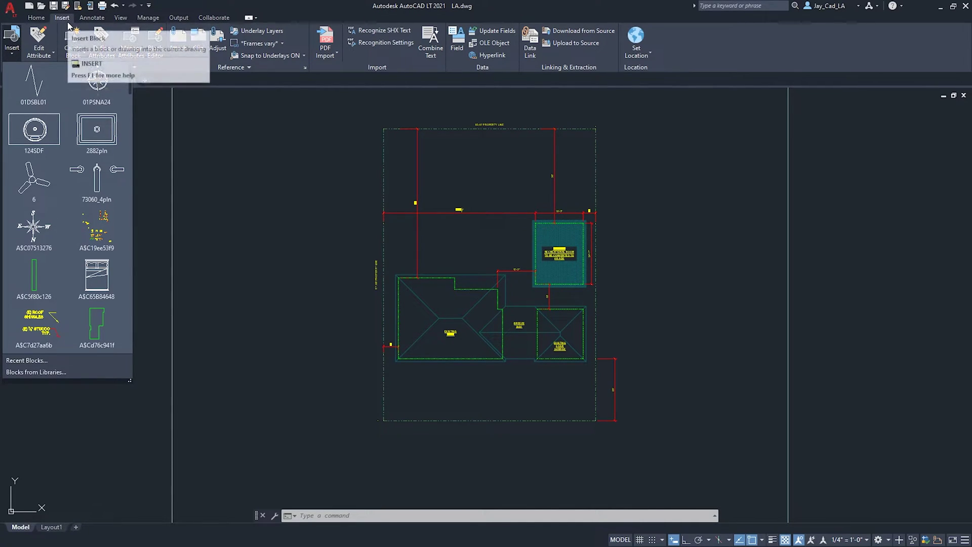
pyautogui.click(46, 361)
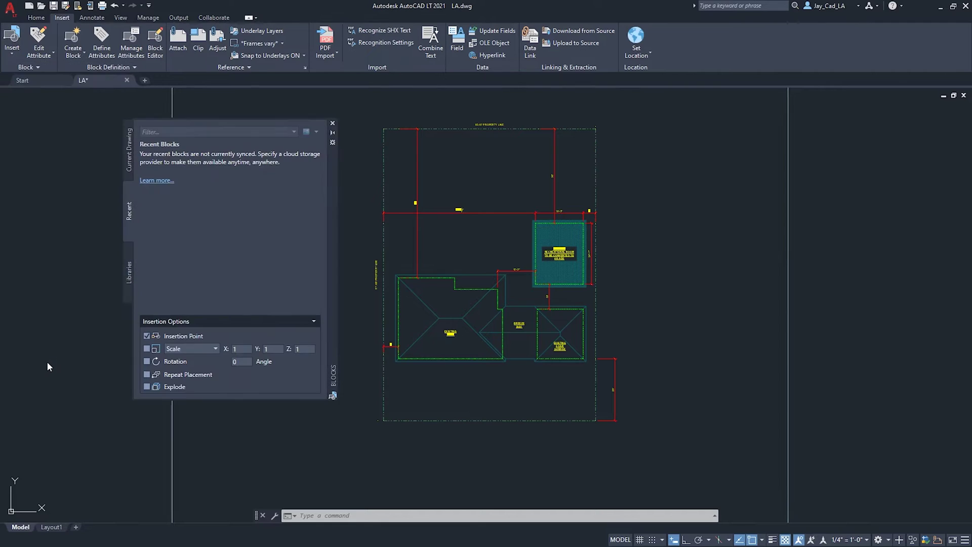
pyautogui.moveTo(336, 217)
pyautogui.mouseDown()
pyautogui.moveTo(603, 263)
pyautogui.moveTo(692, 242)
pyautogui.moveTo(836, 243)
pyautogui.moveTo(968, 262)
pyautogui.mouseUp()
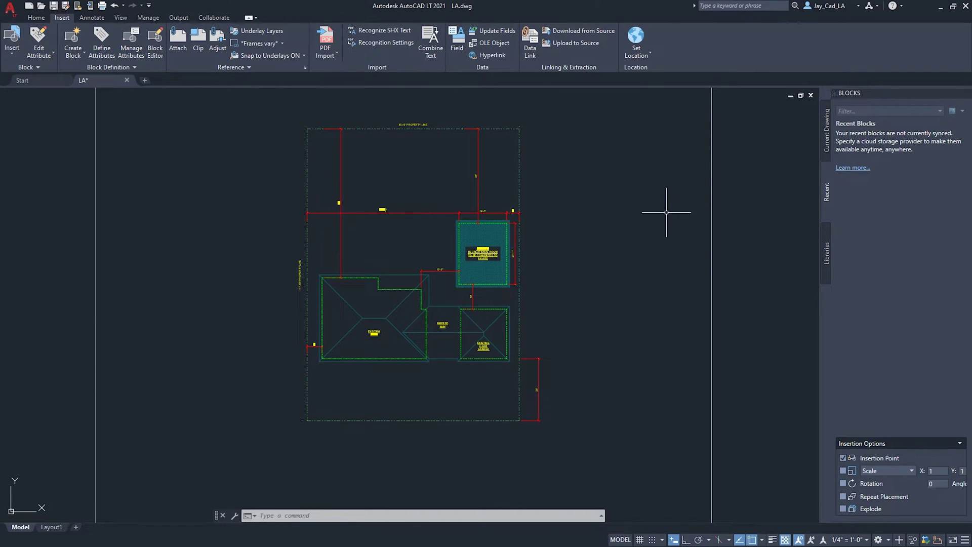
# Look through the blocks stored in the current drawing in the Blocks palette
pyautogui.click(825, 134)
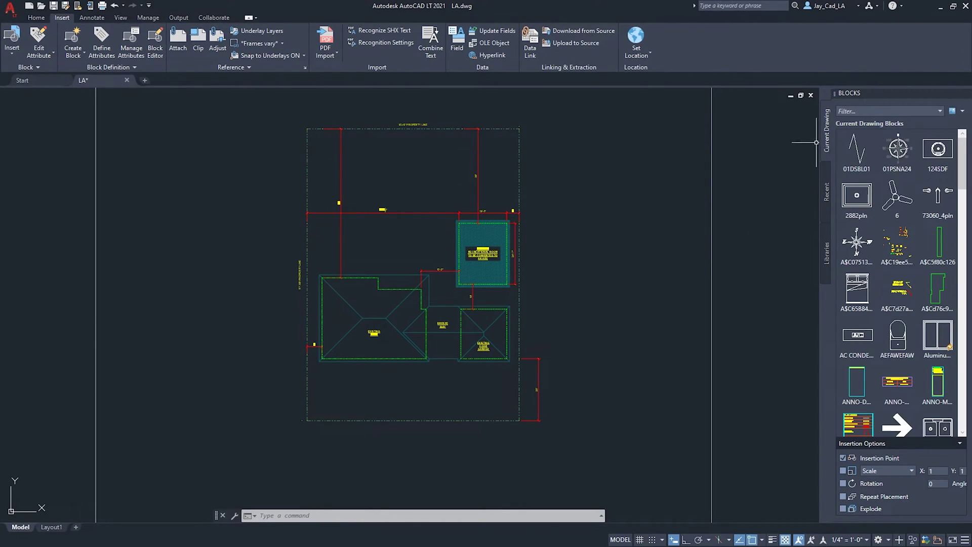
pyautogui.scroll(-3, 896, 233)
pyautogui.scroll(3, 896, 234)
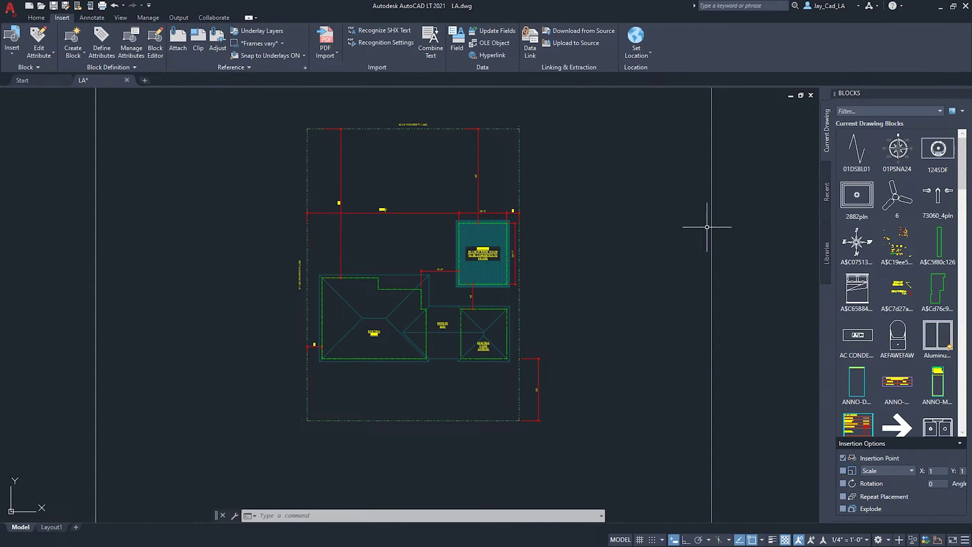
# Browse the block libraries and look through the symbols in the Architectural Symbols library
pyautogui.click(826, 257)
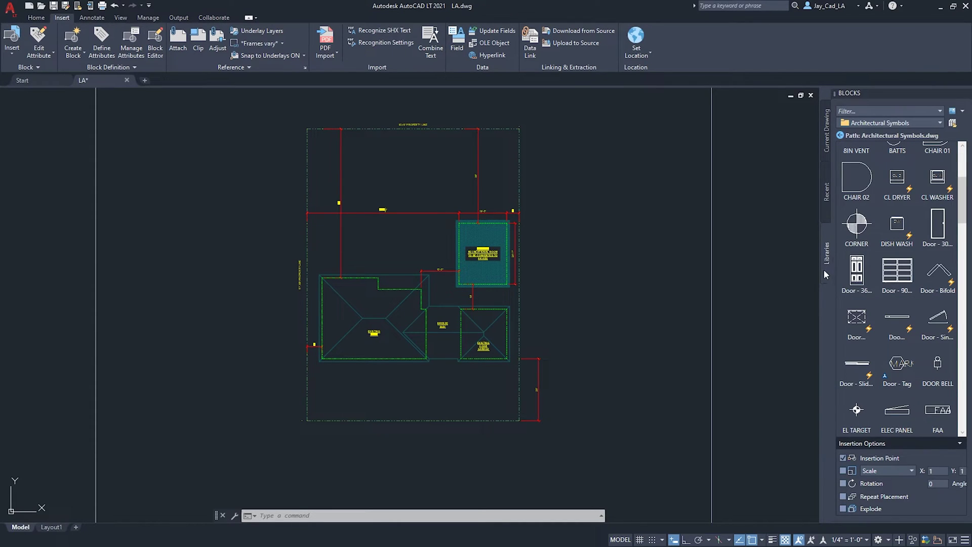
pyautogui.scroll(3, 899, 242)
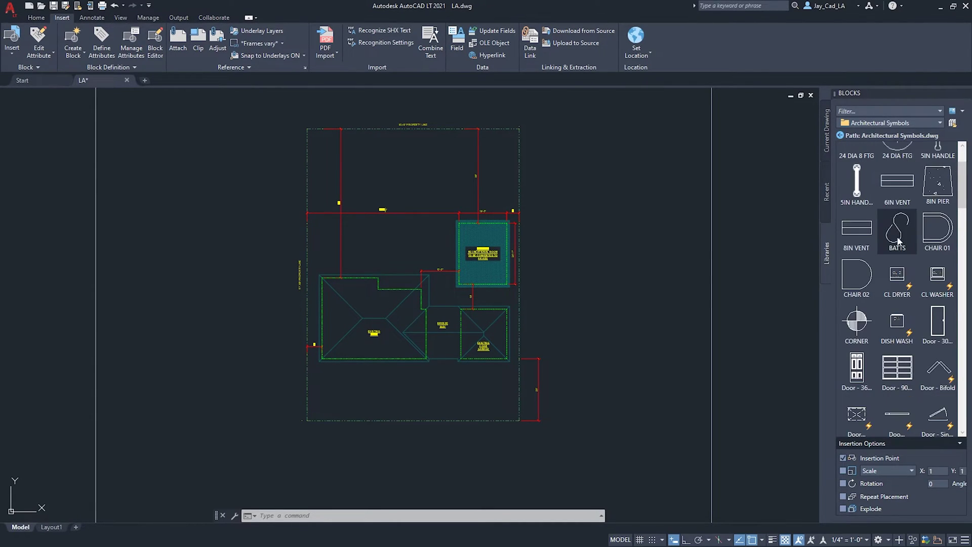
pyautogui.click(894, 123)
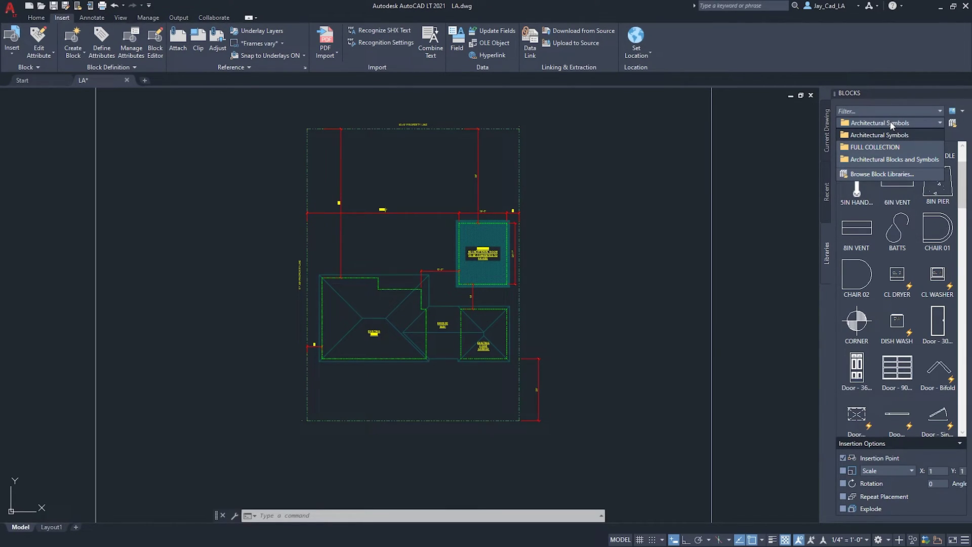
pyautogui.click(879, 135)
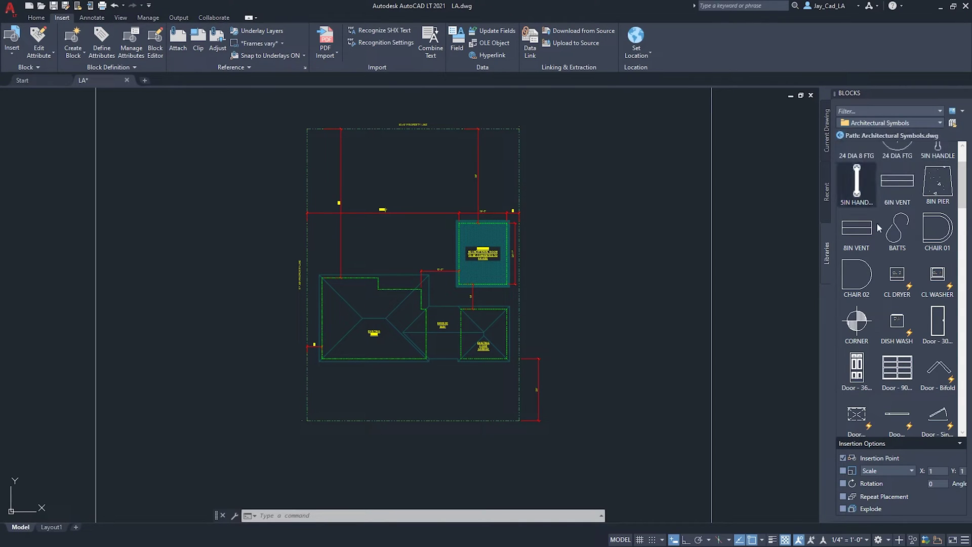
pyautogui.scroll(-1, 892, 181)
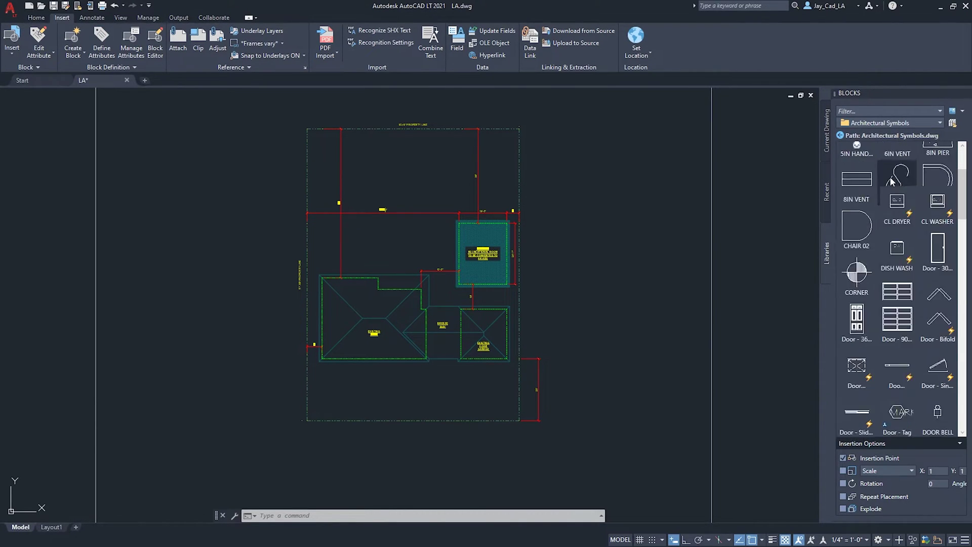
pyautogui.scroll(-3, 867, 171)
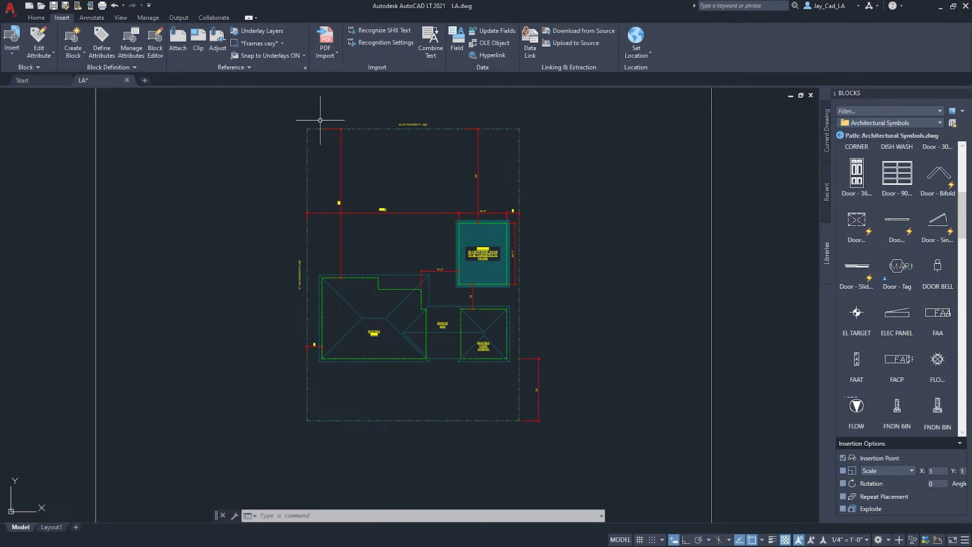
# Show the Tool Palettes beside the site plan and view their architectural sample blocks
pyautogui.click(130, 16)
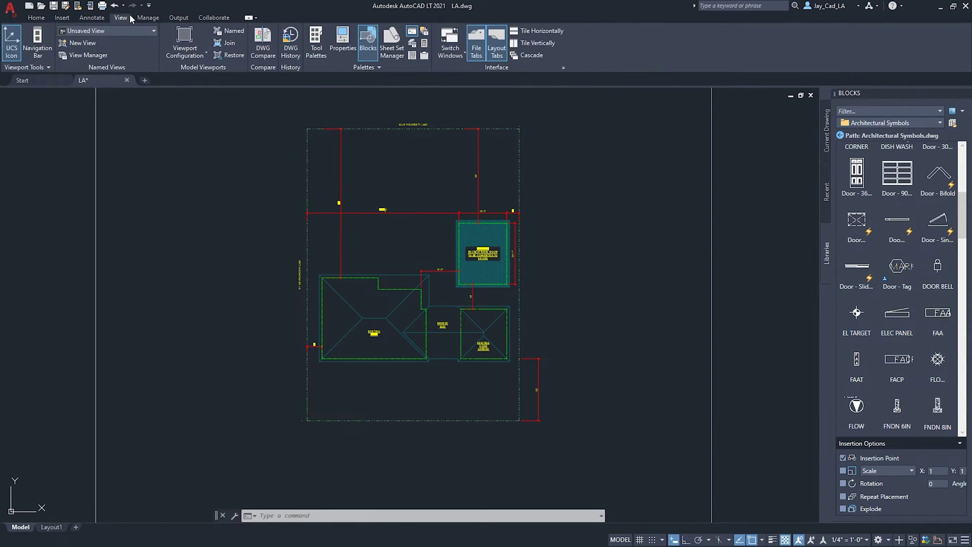
pyautogui.click(316, 45)
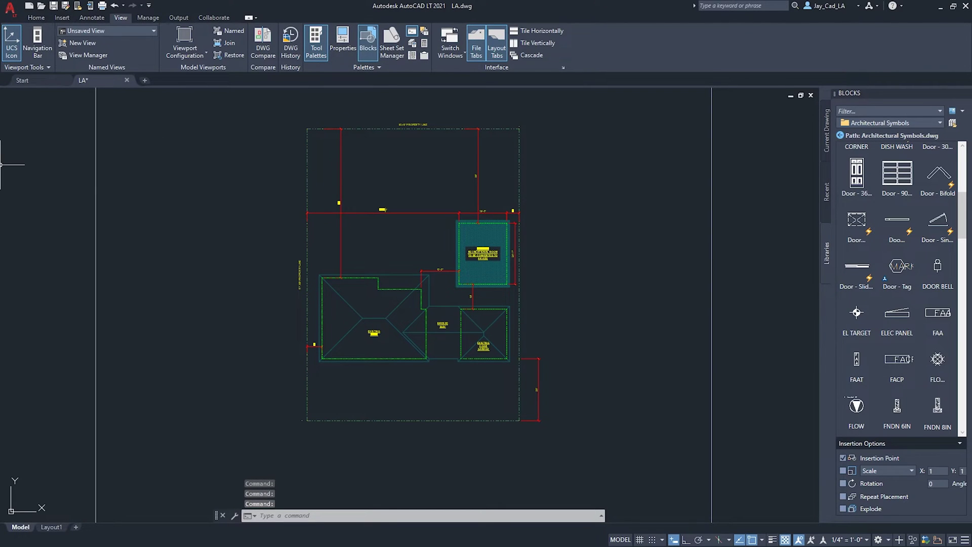
pyautogui.moveTo(172, 177); pyautogui.dragTo(26, 200)
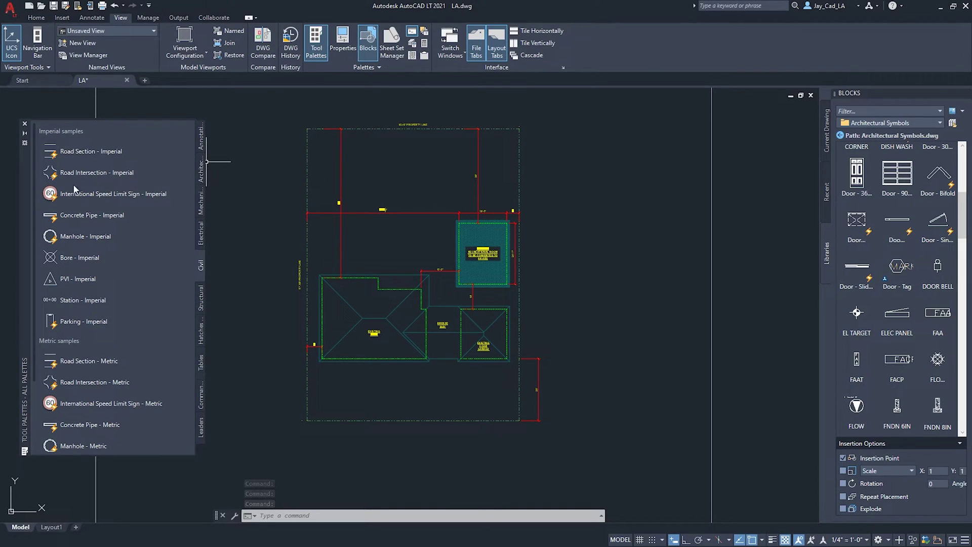
pyautogui.click(201, 170)
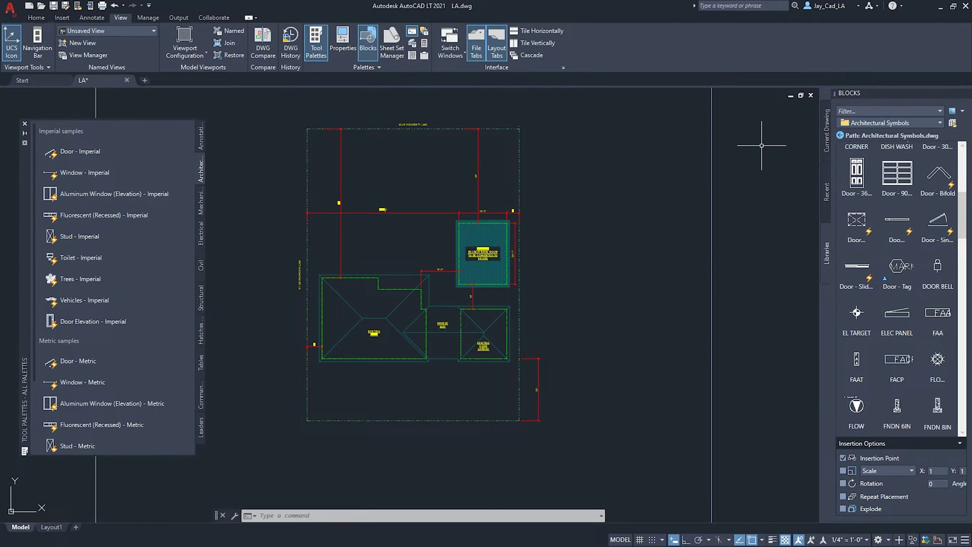
# Close the Tool Palettes and the Blocks palette to clear the drawing area
pyautogui.click(24, 123)
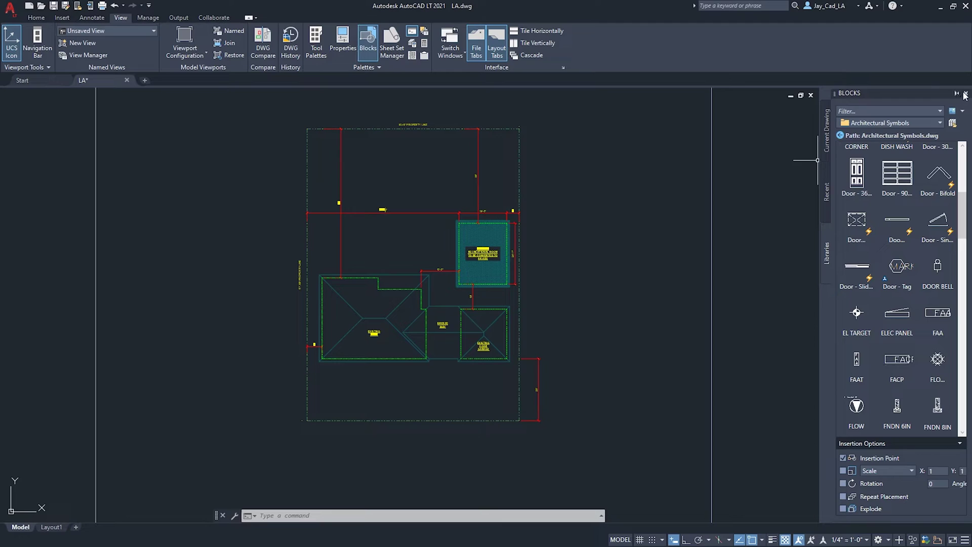
pyautogui.click(966, 95)
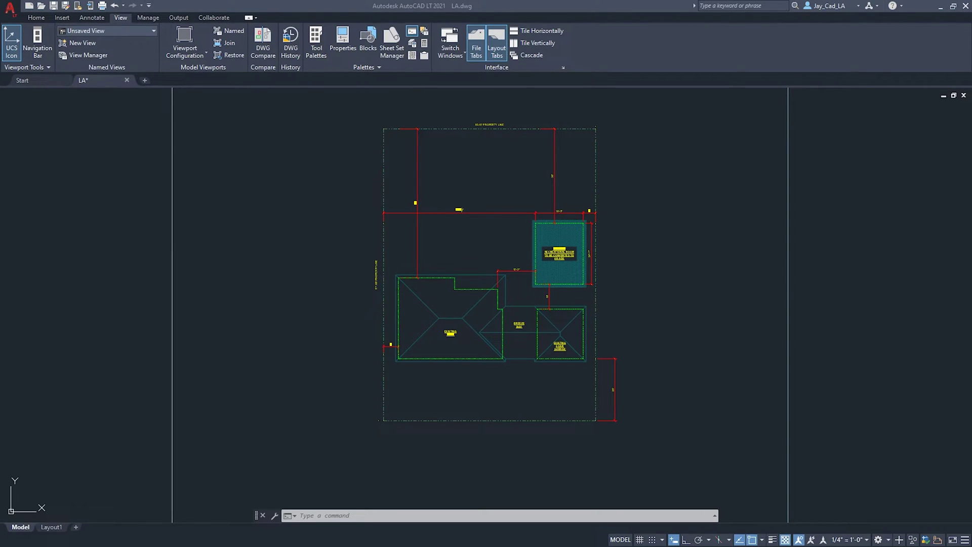
# Set the annotation scale of the site plan to 1/8" = 1'-0" and check the labels and dimensions
pyautogui.click(663, 261)
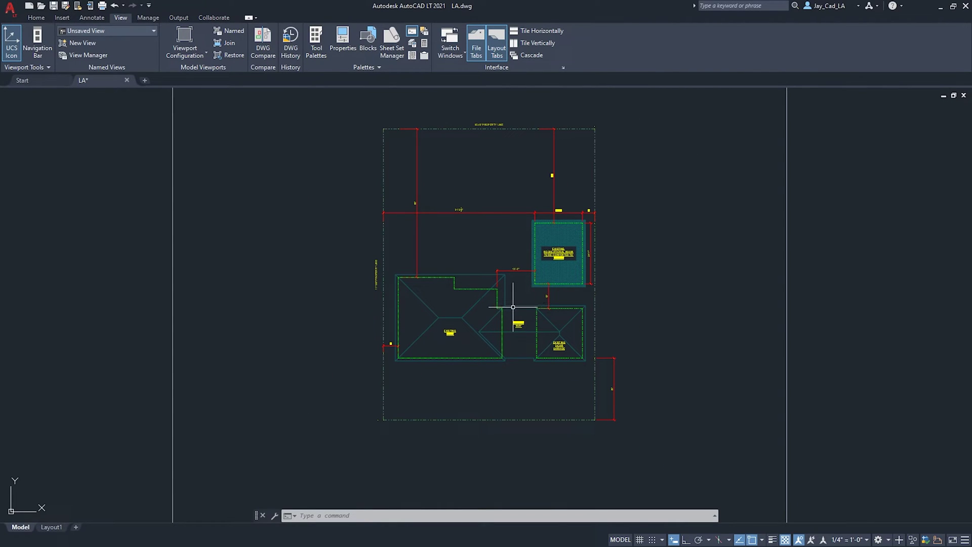
pyautogui.click(858, 541)
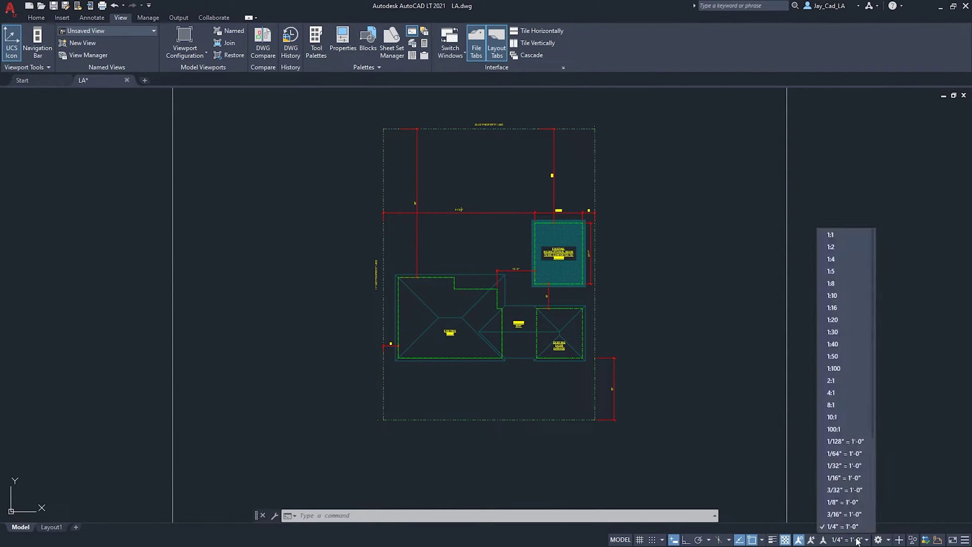
pyautogui.click(848, 429)
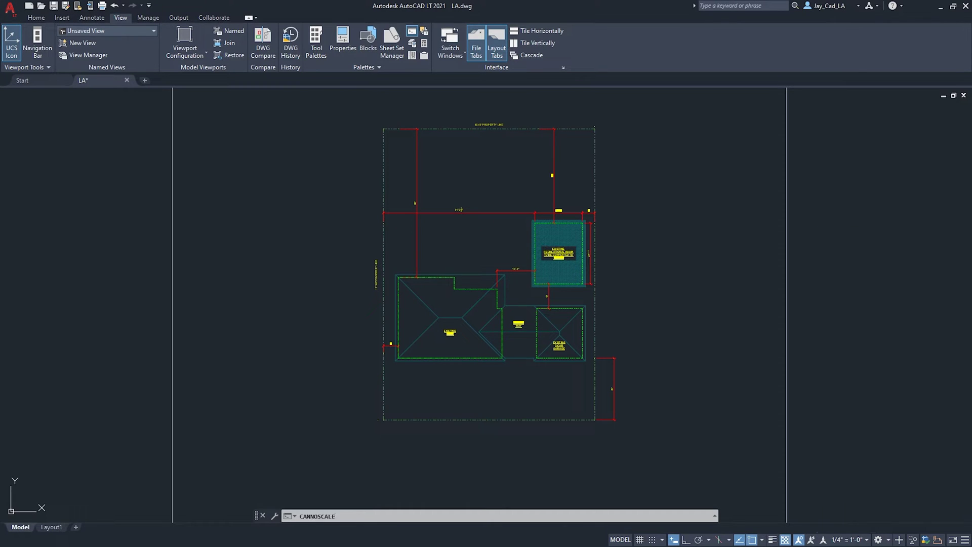
pyautogui.scroll(3, 529, 324)
pyautogui.scroll(-2, 412, 347)
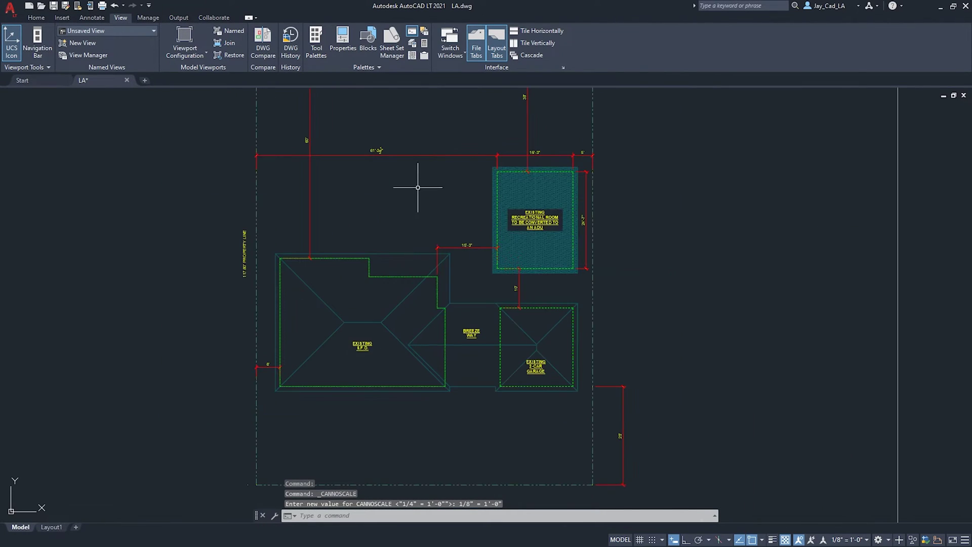
pyautogui.scroll(1, 396, 160)
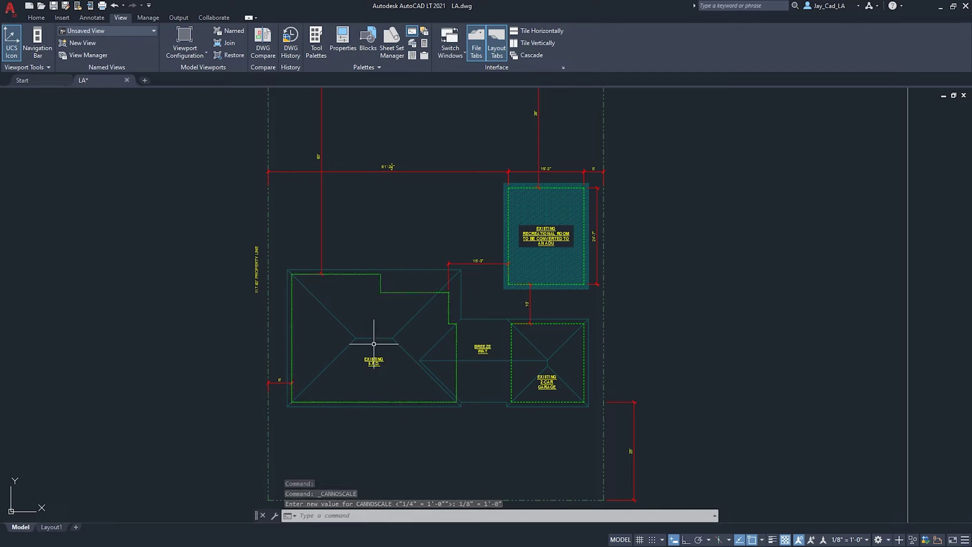
pyautogui.scroll(-2, 366, 335)
pyautogui.scroll(2, 355, 351)
pyautogui.scroll(-2, 377, 329)
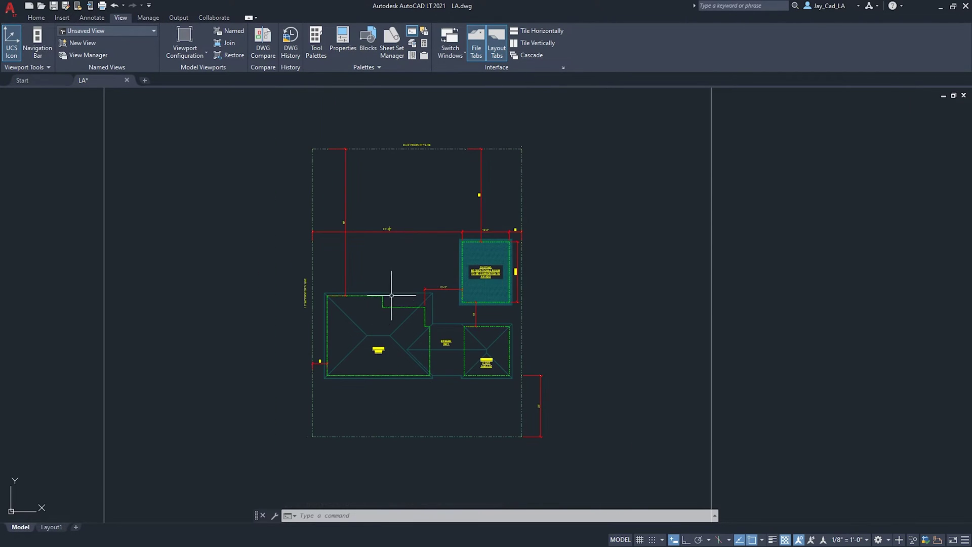
# Select the externally referenced site plan and open its source drawing, FloorPlan-0B-SITE-PROPOSED, for editing
pyautogui.click(406, 292)
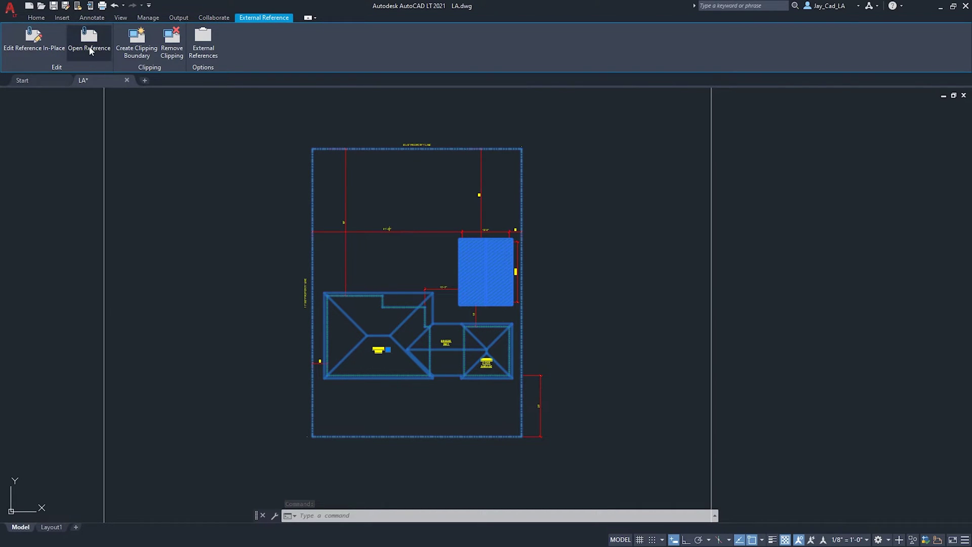
pyautogui.click(87, 45)
pyautogui.scroll(-4, 441, 181)
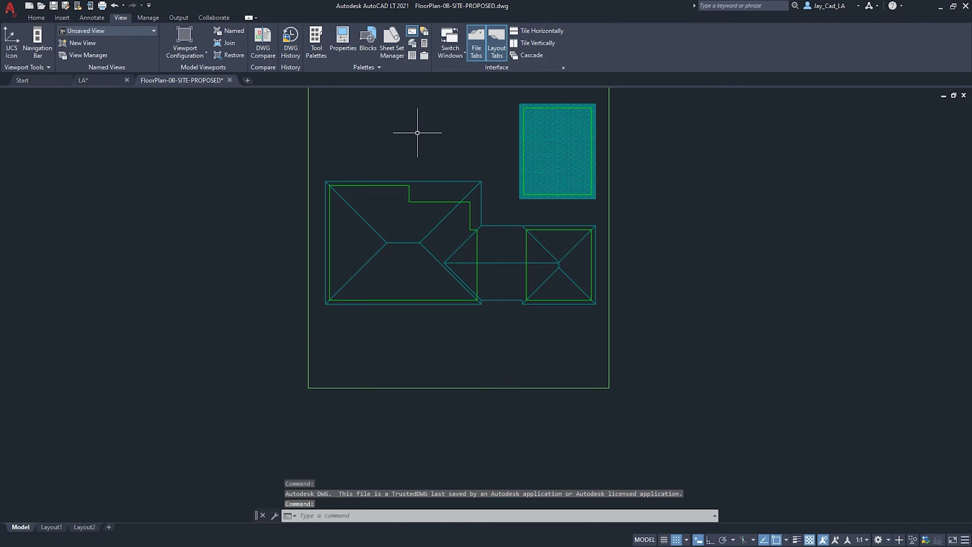
pyautogui.scroll(2, 435, 152)
pyautogui.write('s')
pyautogui.press('Return')
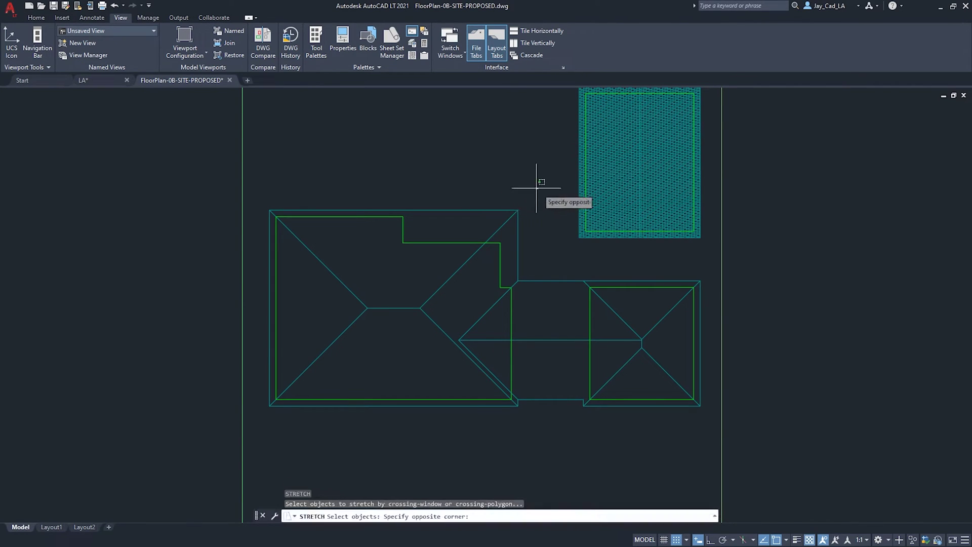
pyautogui.click(538, 188)
pyautogui.click(260, 215)
pyautogui.press('Return')
pyautogui.click(452, 196)
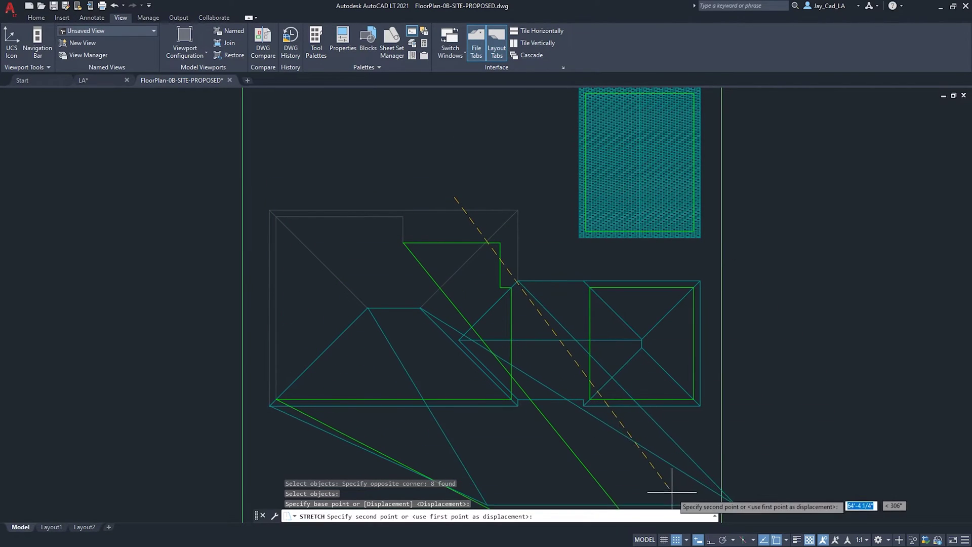
pyautogui.click(723, 540)
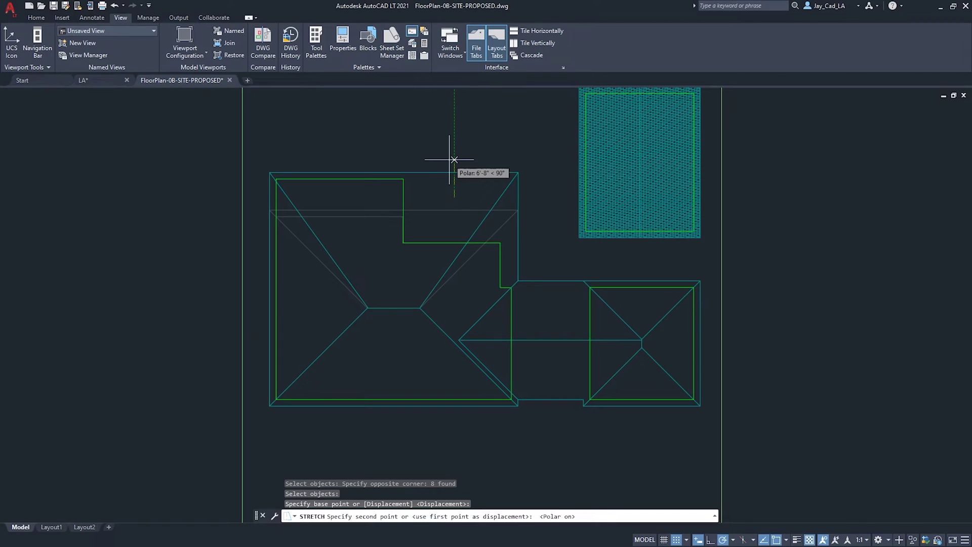
pyautogui.write("6'")
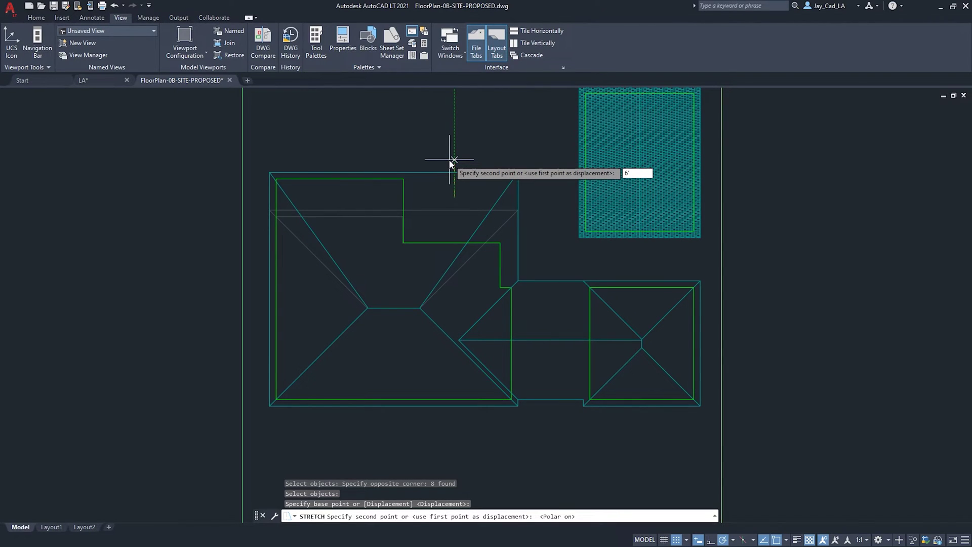
pyautogui.press('Escape')
# Stretch the main house's upper wall and roof edges, including the stepped wall section, straight up by 24 inches
pyautogui.write('s')
pyautogui.press('Return')
pyautogui.click(538, 196)
pyautogui.click(258, 251)
pyautogui.press('Return')
pyautogui.click(405, 173)
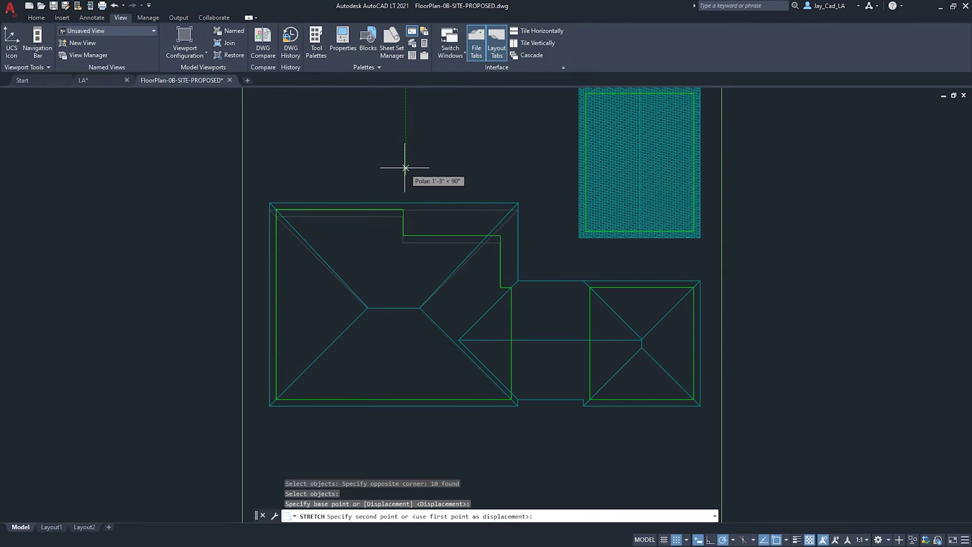
pyautogui.write('24')
pyautogui.press('Return')
# Stretch the upper end of the detached hatched building's wall and roof outlines straight up by 6'
pyautogui.scroll(-4, 511, 162)
pyautogui.scroll(4, 560, 115)
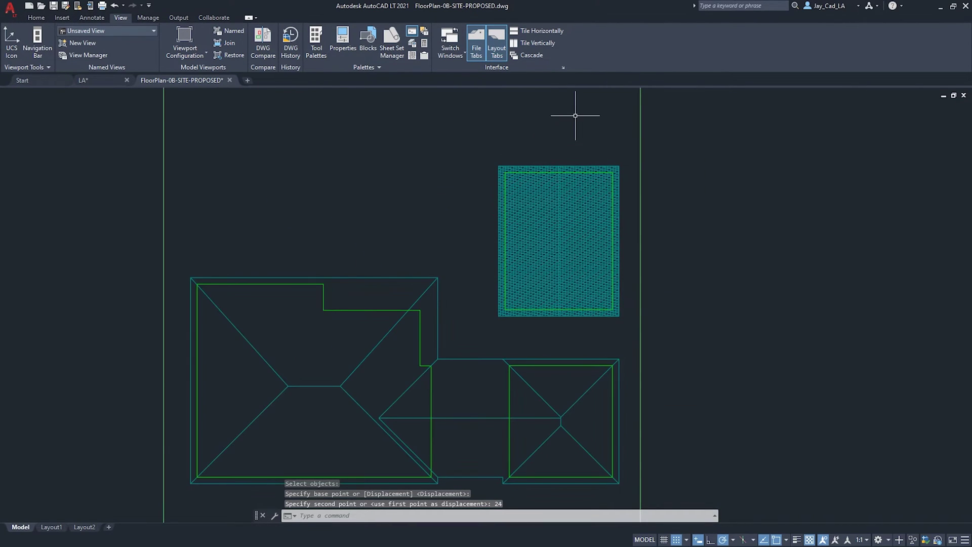
pyautogui.press('Return')
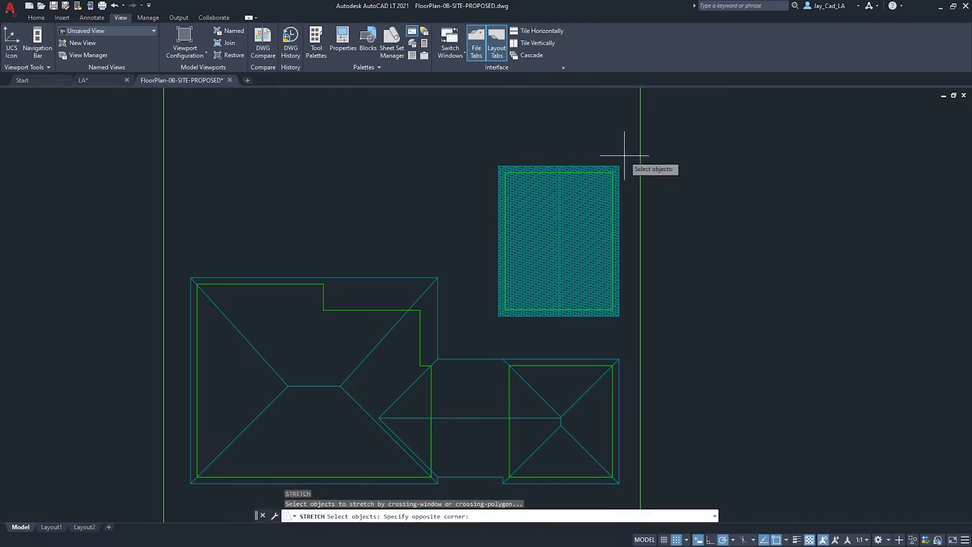
pyautogui.click(625, 155)
pyautogui.click(464, 195)
pyautogui.press('Return')
pyautogui.click(477, 186)
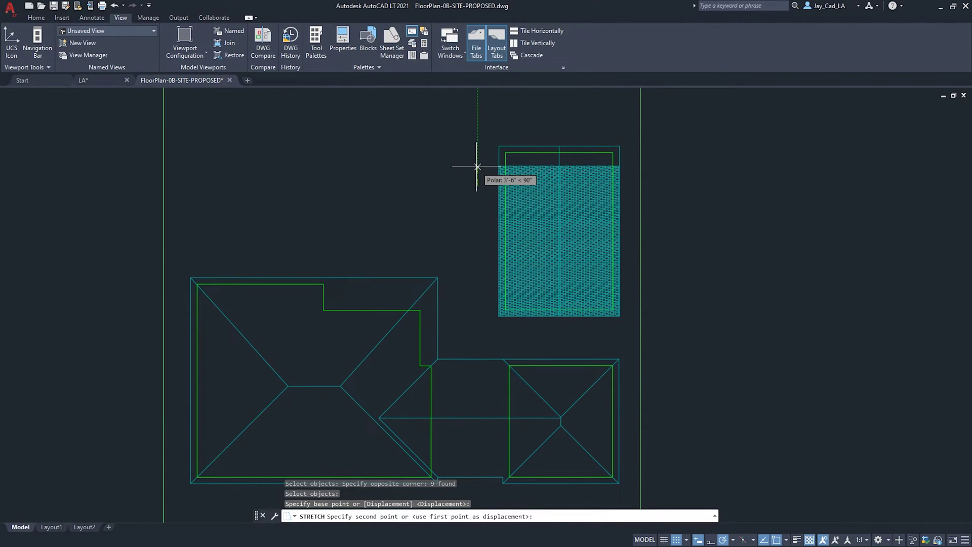
pyautogui.write("6'")
pyautogui.press('Return')
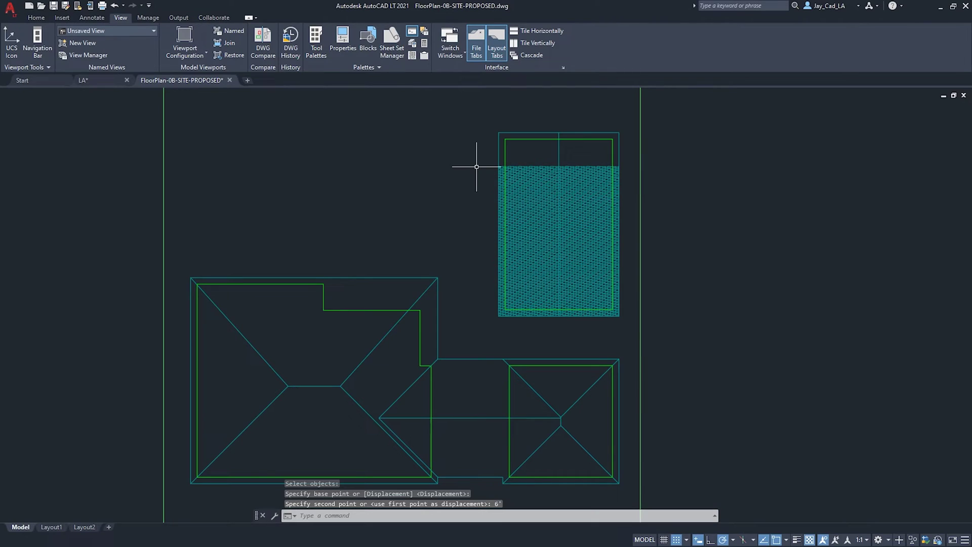
# Stretch the hatch boundary up to the detached building's new upper roof edge and save the drawing
pyautogui.click(591, 170)
pyautogui.click(589, 166)
pyautogui.click(576, 133)
pyautogui.click(533, 165)
pyautogui.click(521, 136)
pyautogui.press('Escape')
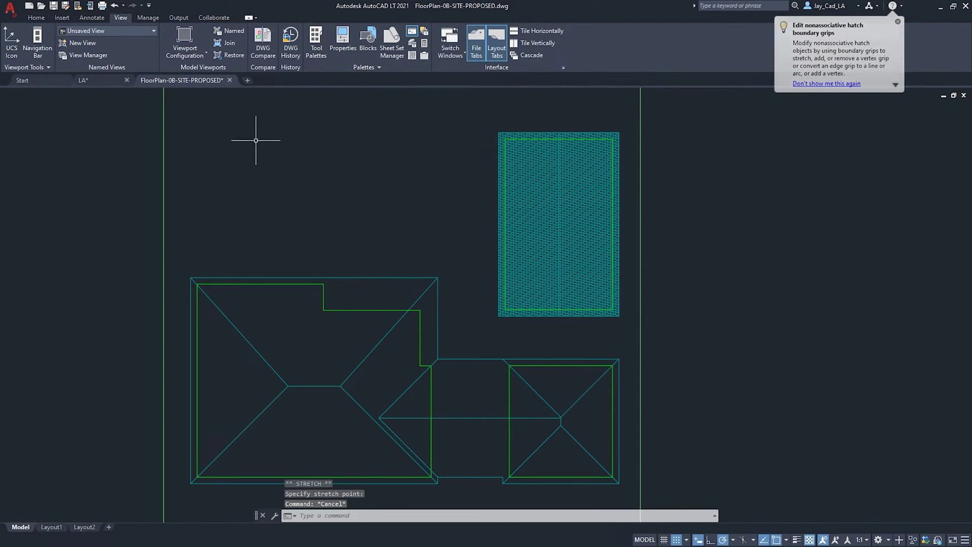
pyautogui.click(53, 6)
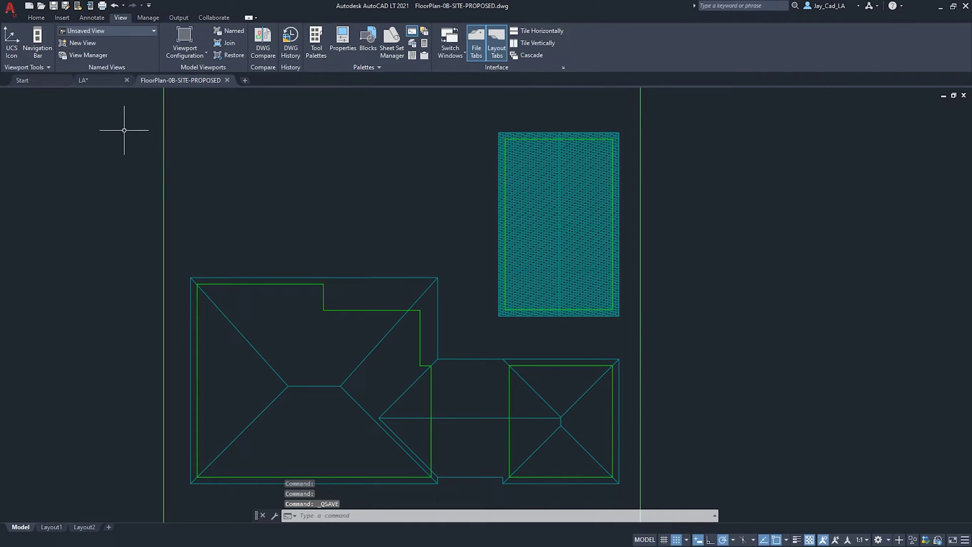
# Return to LA.dwg and reload the modified FloorPlan-0B-SITE-PROPOSED xref with the changes compared
pyautogui.click(99, 79)
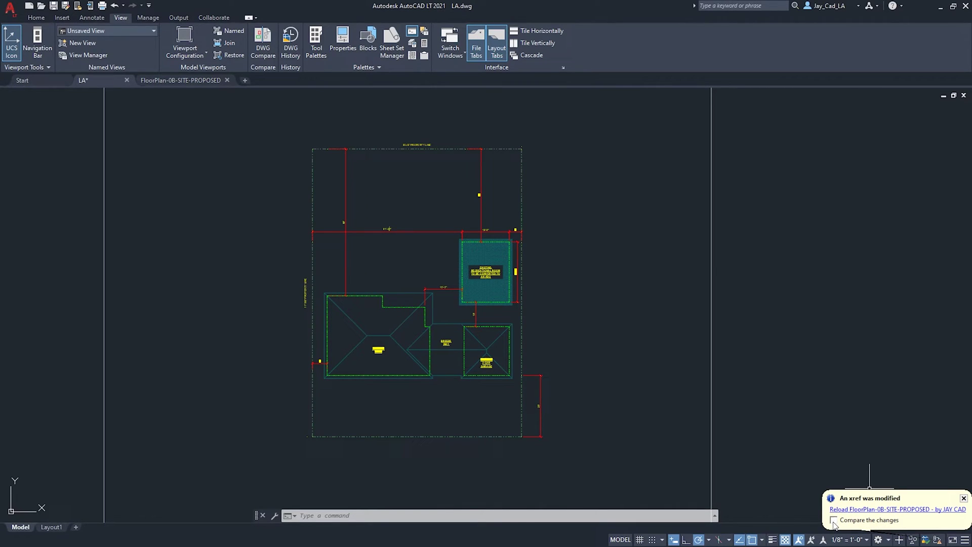
pyautogui.click(859, 510)
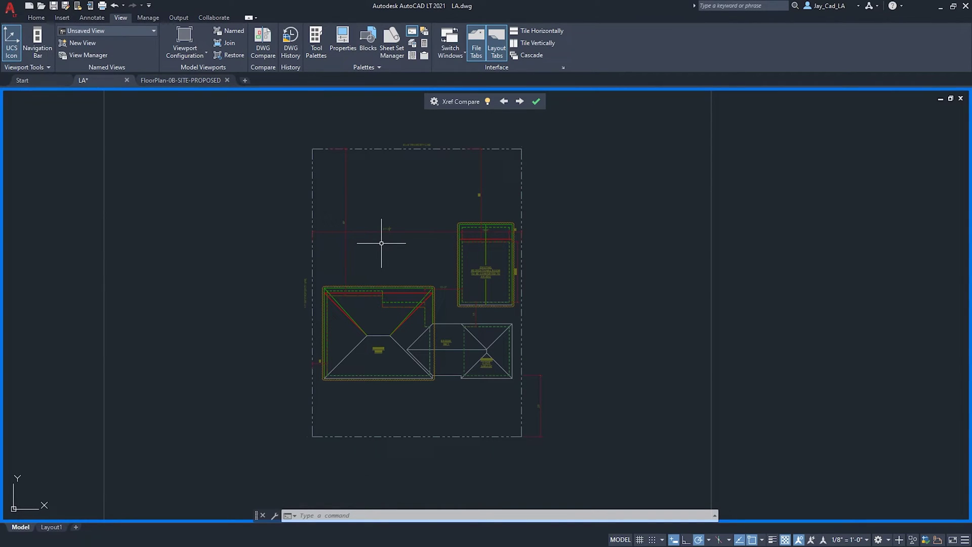
# Examine the compared xref changes inside the revision clouds around the main house and the recreational room
pyautogui.scroll(4, 378, 282)
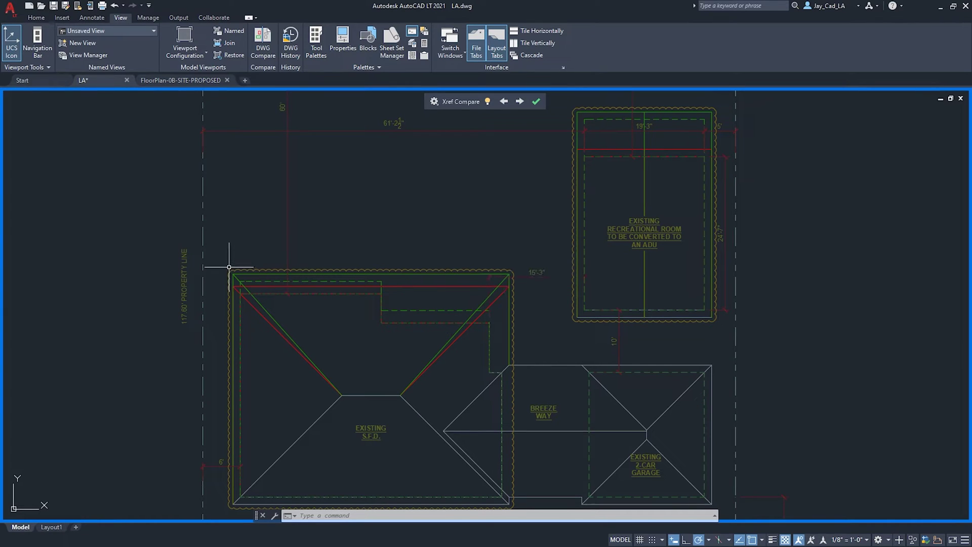
pyautogui.scroll(2, 447, 311)
pyautogui.scroll(-2, 431, 330)
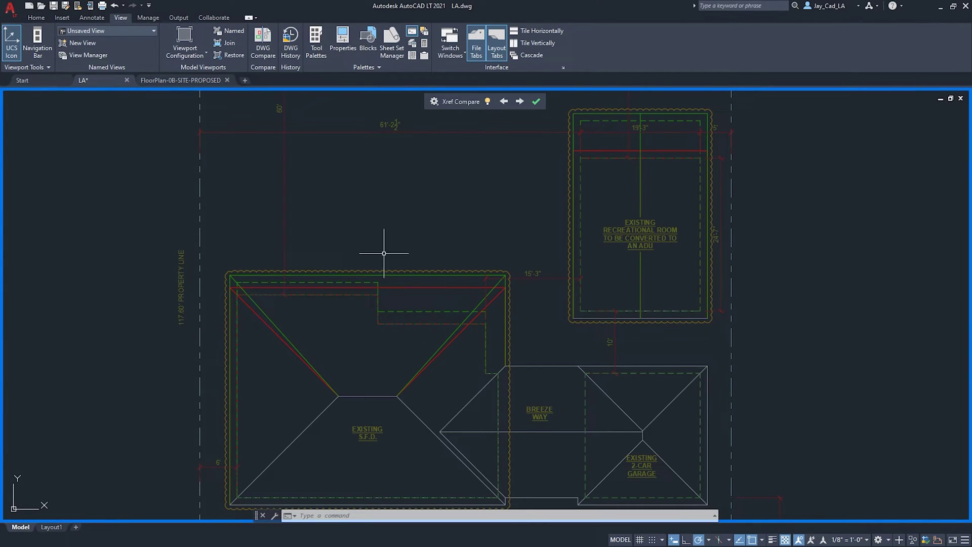
pyautogui.scroll(-2, 383, 198)
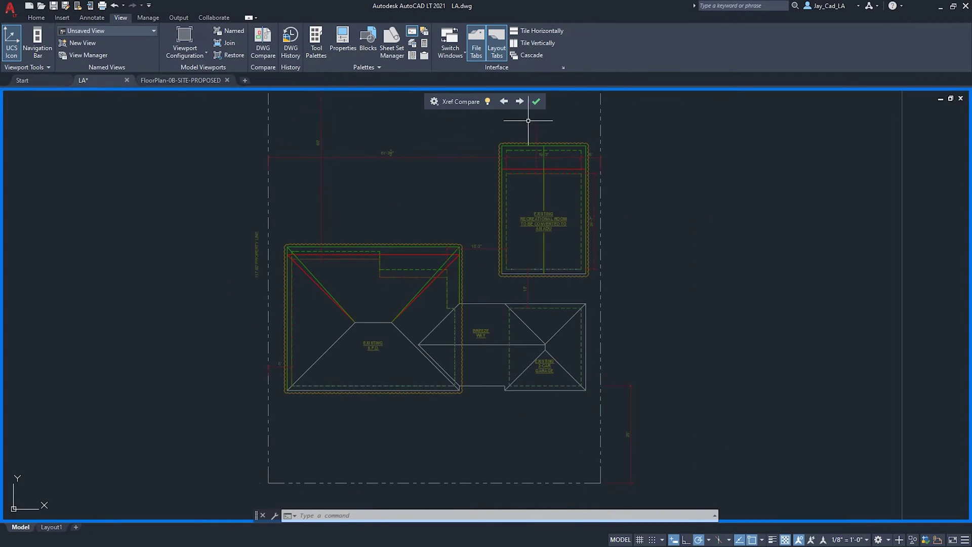
pyautogui.scroll(3, 530, 121)
pyautogui.scroll(2, 588, 157)
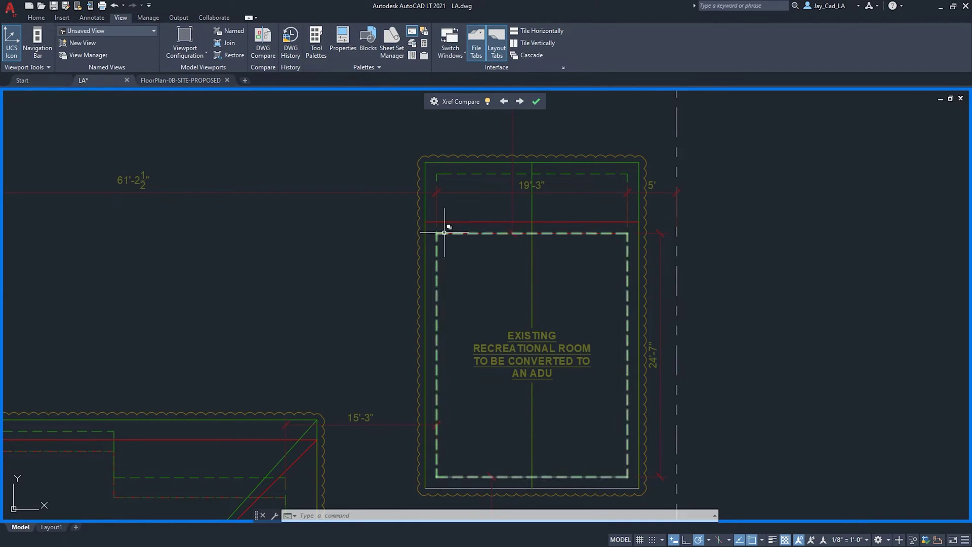
pyautogui.moveTo(444, 232)
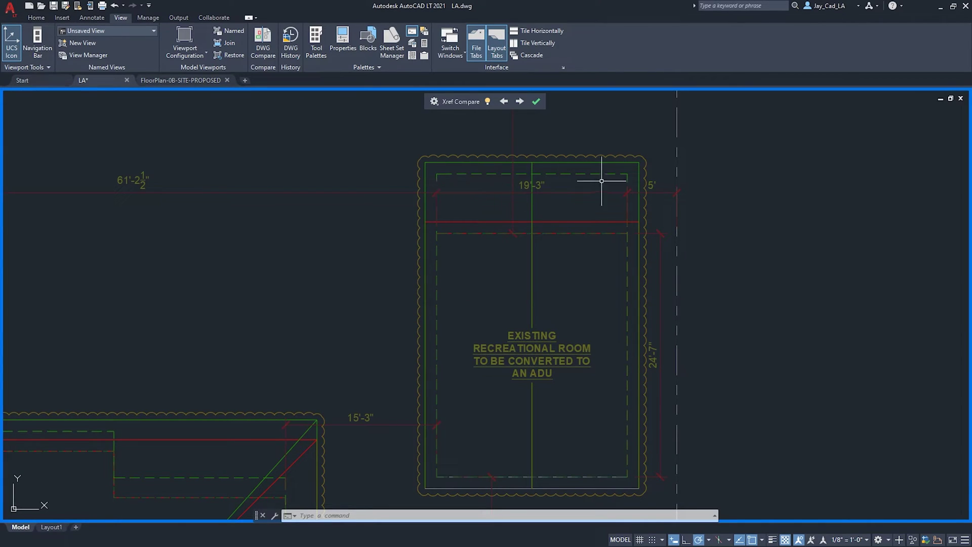
pyautogui.scroll(-3, 430, 159)
pyautogui.scroll(-1, 384, 203)
pyautogui.scroll(4, 149, 473)
pyautogui.scroll(-2, 180, 445)
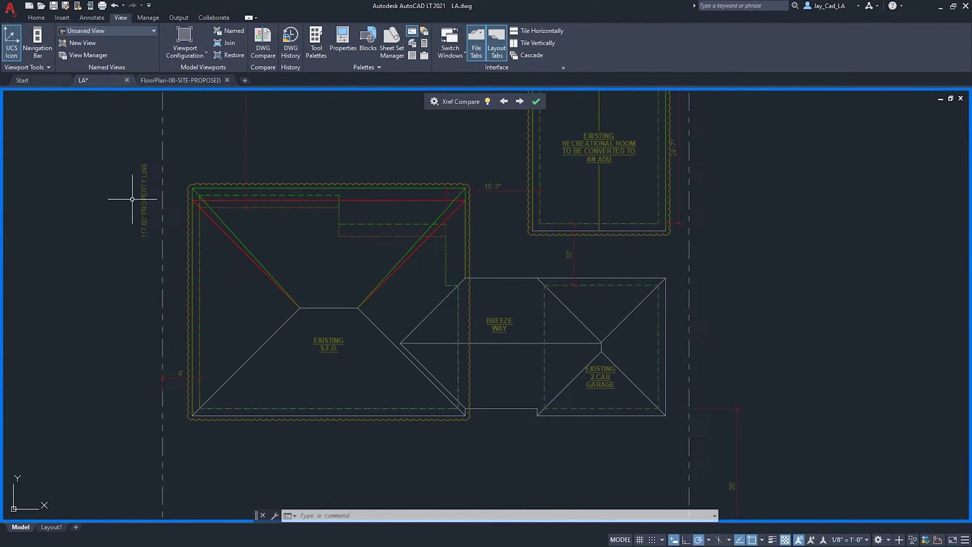
pyautogui.scroll(-3, 130, 223)
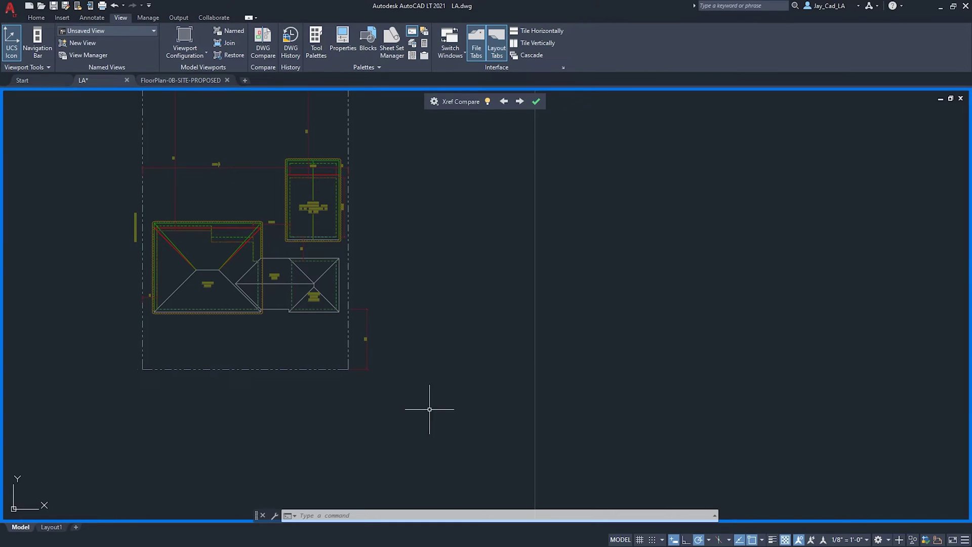
# Step back through the xref change sets on both buildings, and turn the comparison display off and on again
pyautogui.scroll(5, 503, 397)
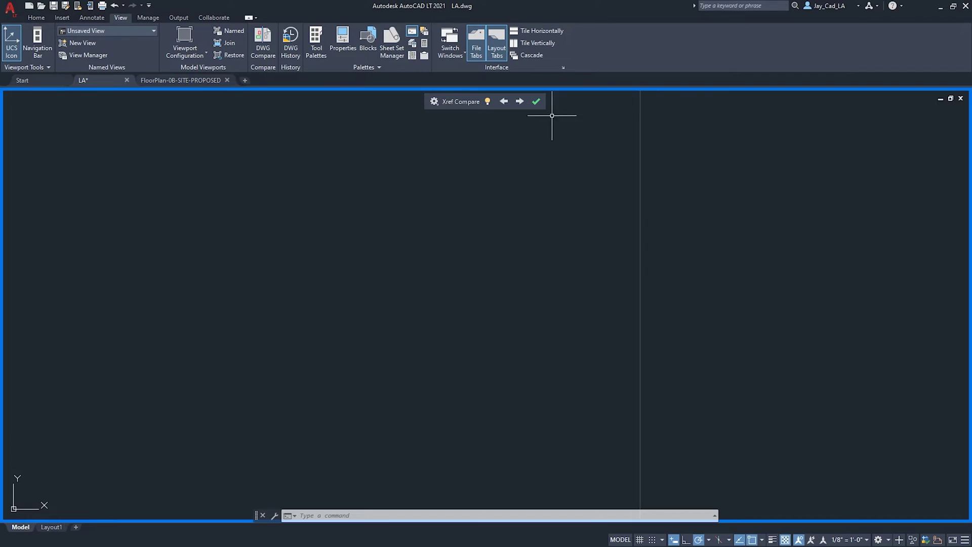
pyautogui.click(504, 102)
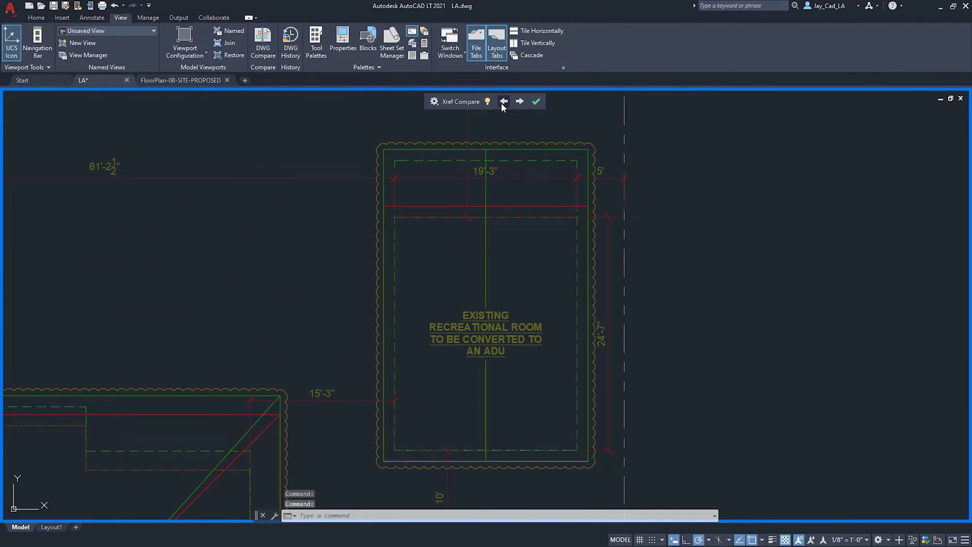
pyautogui.click(504, 102)
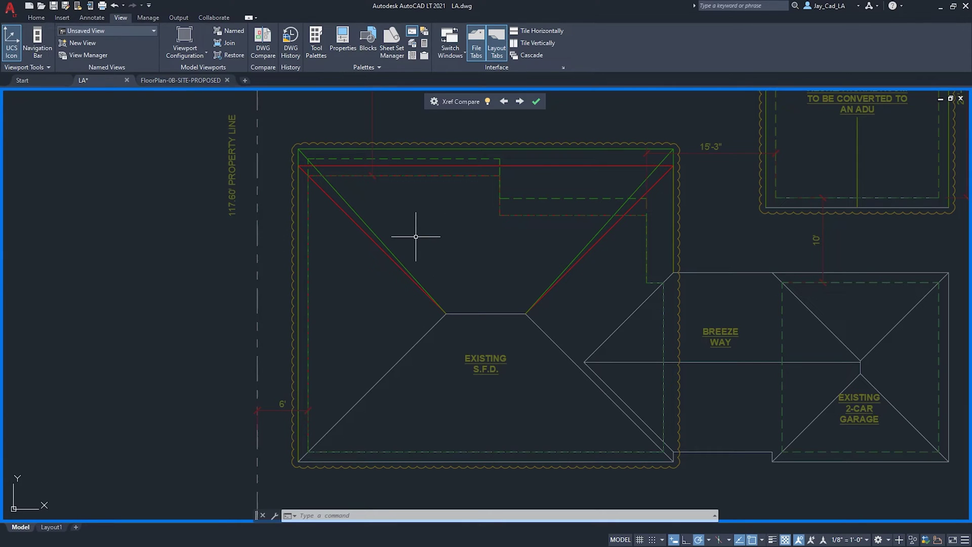
pyautogui.click(504, 102)
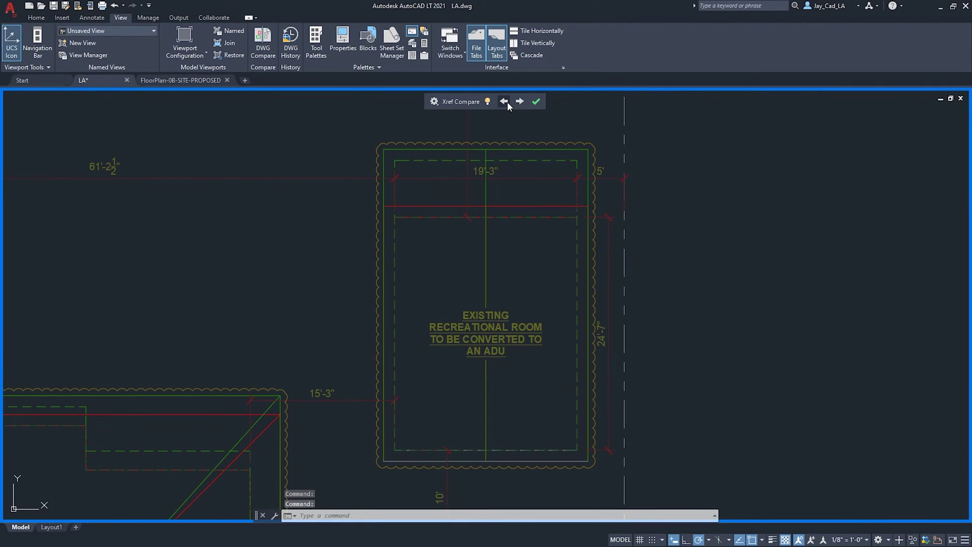
pyautogui.click(505, 101)
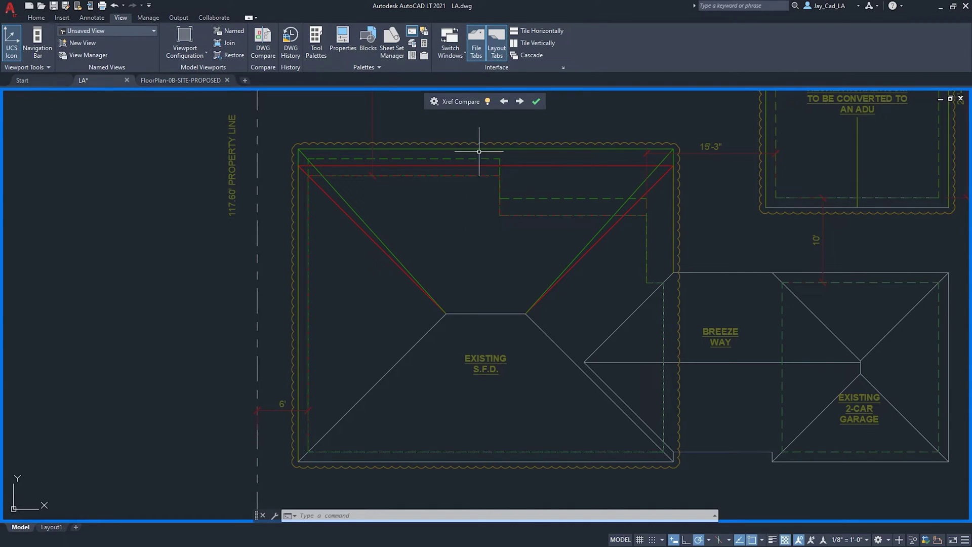
pyautogui.click(488, 101)
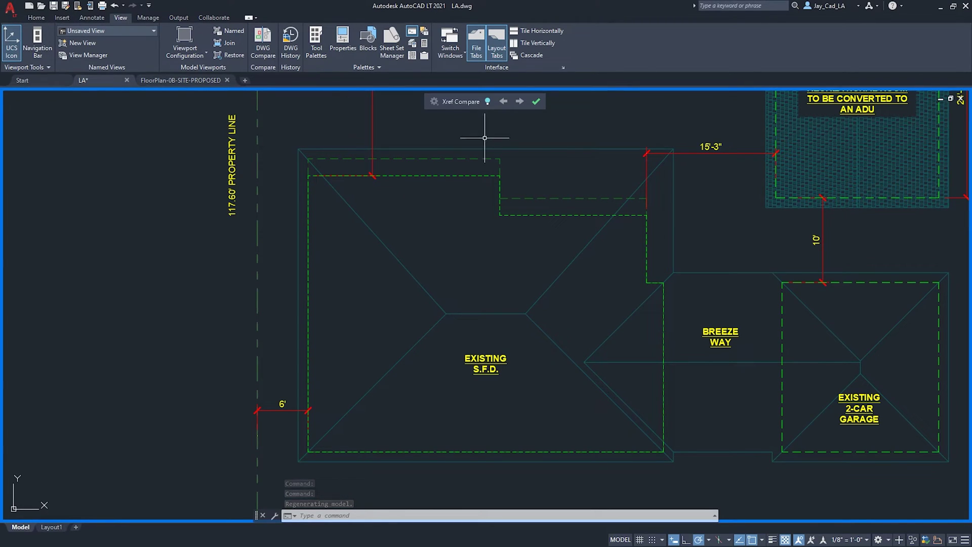
pyautogui.click(488, 102)
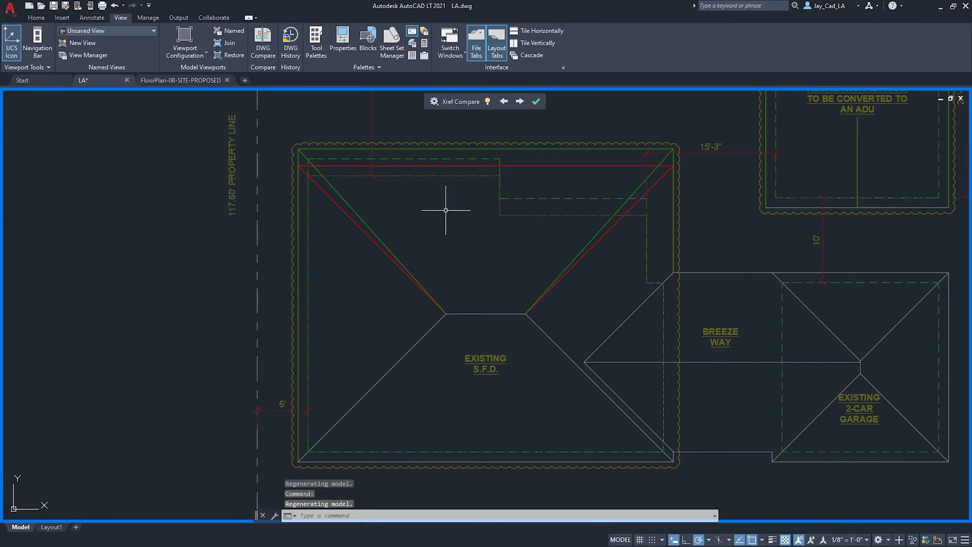
# End the xref comparison and return to the full site plan in LA.dwg
pyautogui.click(538, 101)
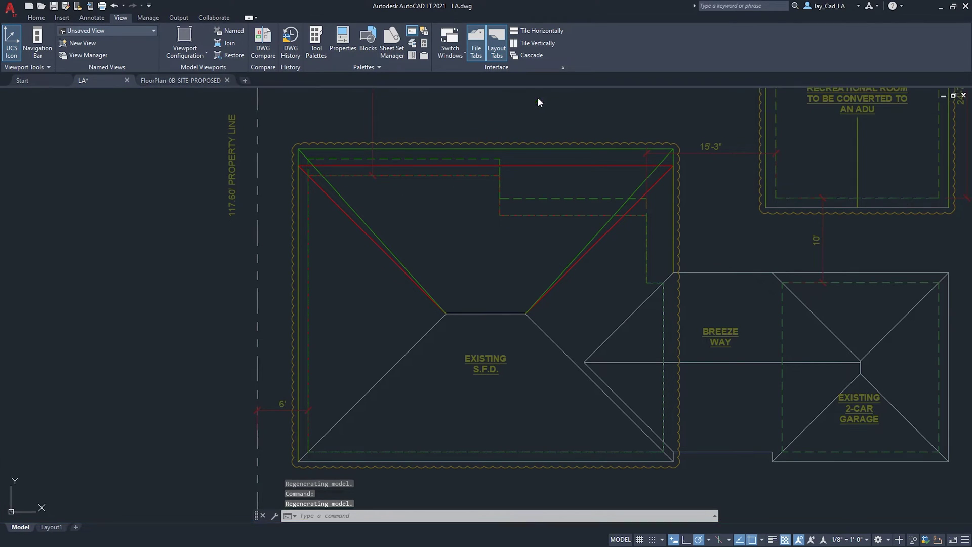
pyautogui.scroll(-5, 527, 104)
pyautogui.scroll(-2, 529, 98)
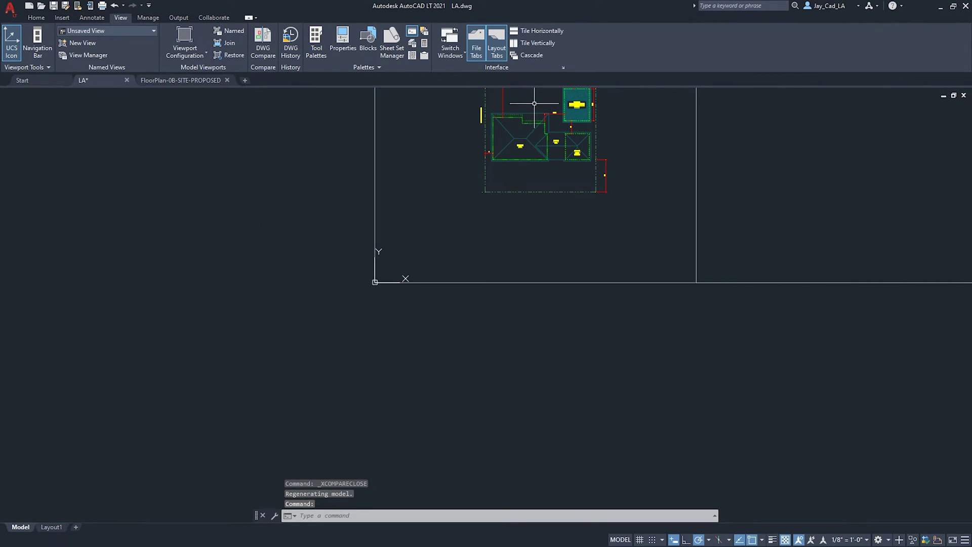
pyautogui.scroll(2, 532, 99)
pyautogui.write('p')
pyautogui.press('Return')
pyautogui.moveTo(514, 115); pyautogui.dragTo(510, 135)
pyautogui.moveTo(511, 185); pyautogui.dragTo(486, 239)
pyautogui.scroll(3, 486, 238)
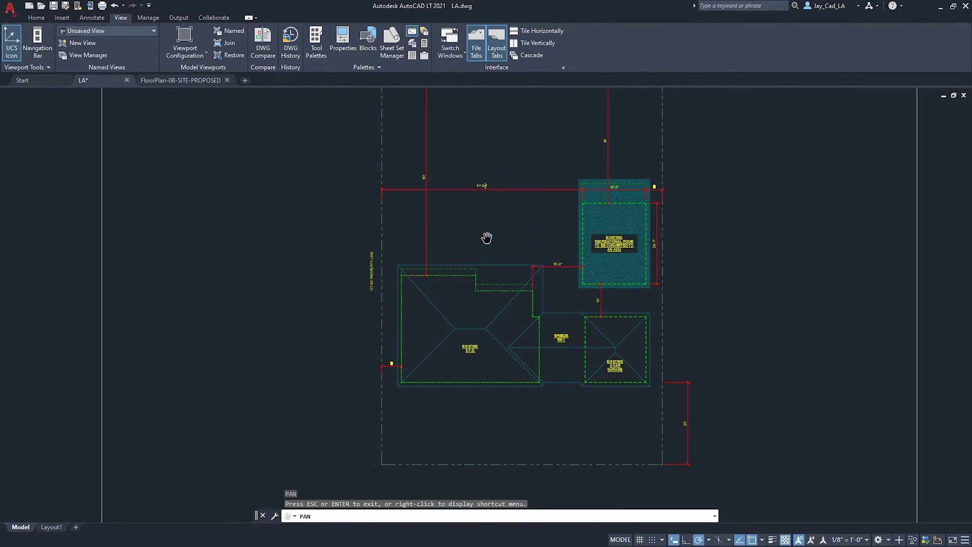
pyautogui.press('Escape')
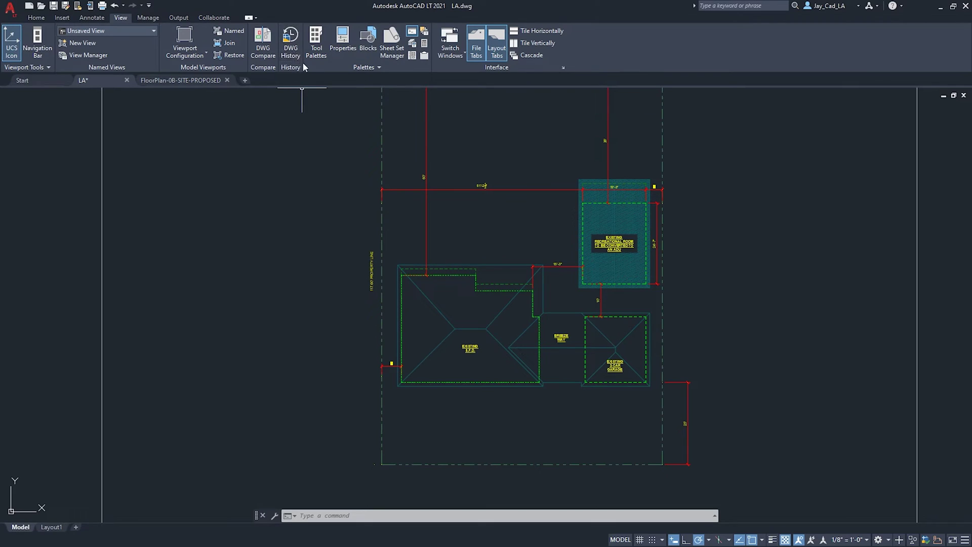
# Show the Drawing History palette and place it beside the site plan
pyautogui.click(291, 49)
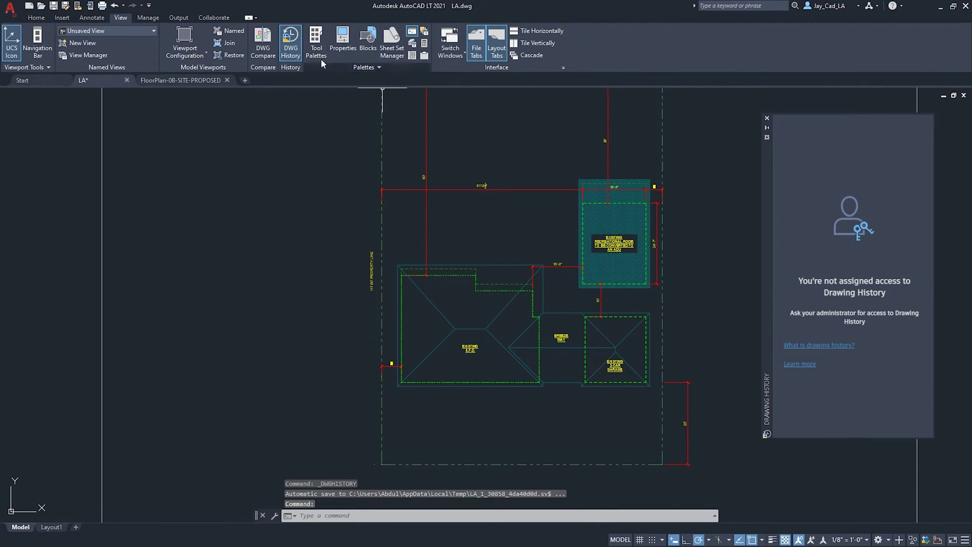
pyautogui.moveTo(765, 166); pyautogui.dragTo(723, 166)
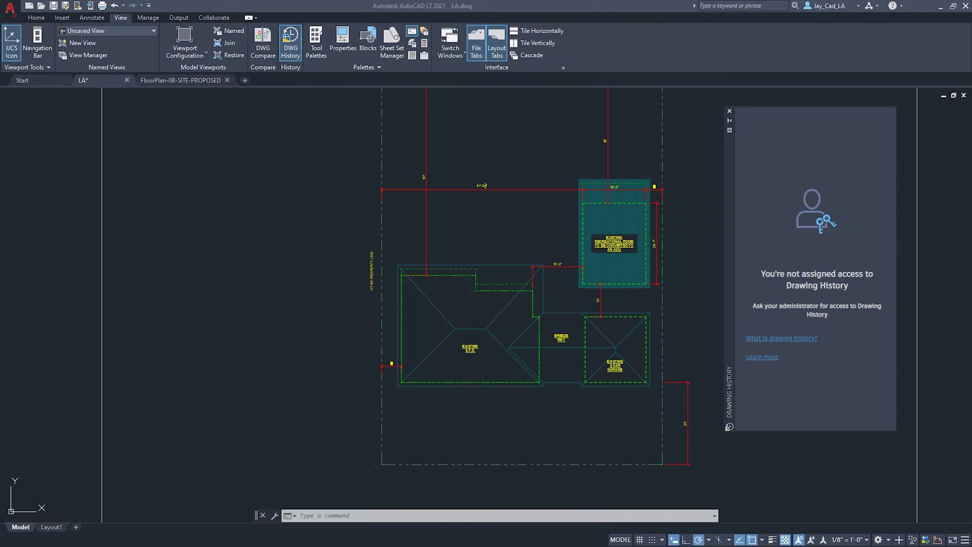
# Bring up the TEST folder and examine the date-named drawing versions 200203_LA and 200316_LA
pyautogui.moveTo(971, 86); pyautogui.dragTo(401, 65)
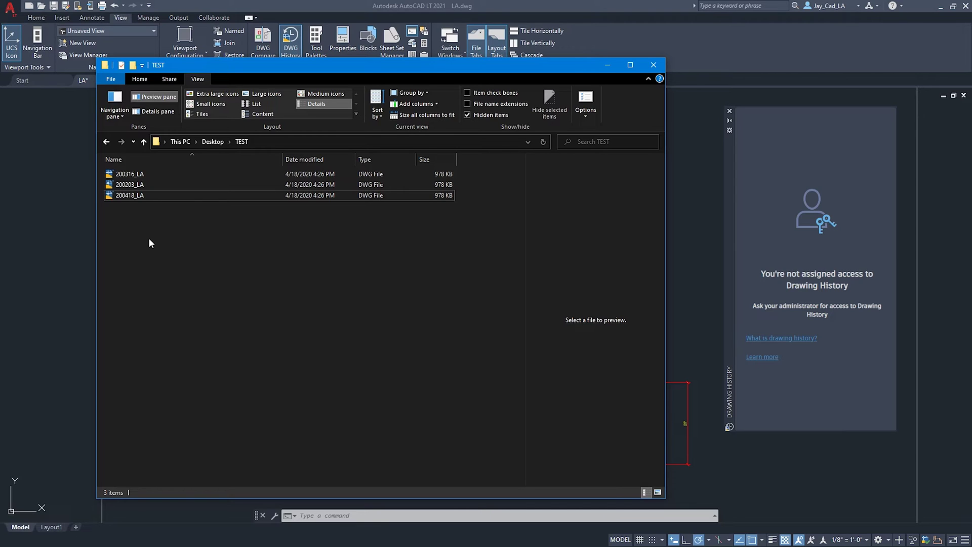
pyautogui.click(120, 186)
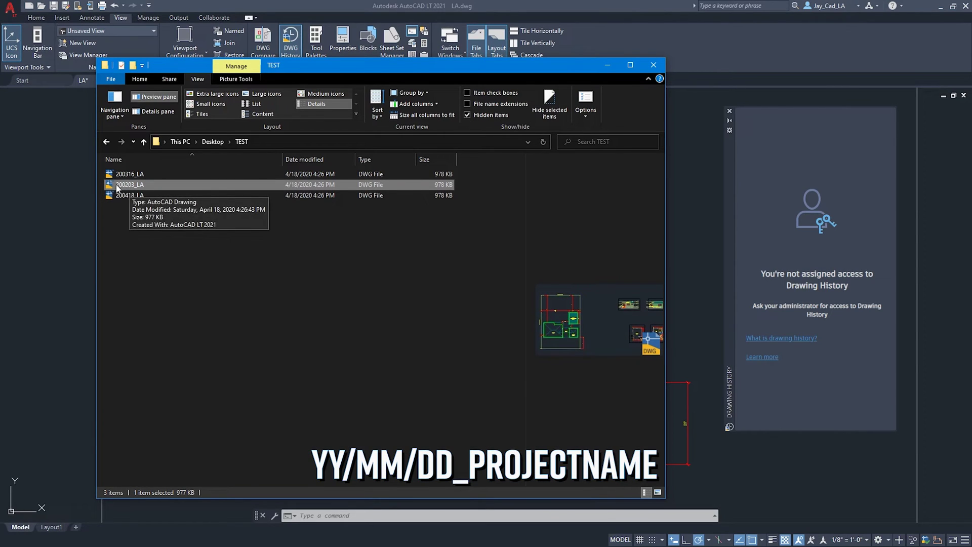
pyautogui.click(130, 174)
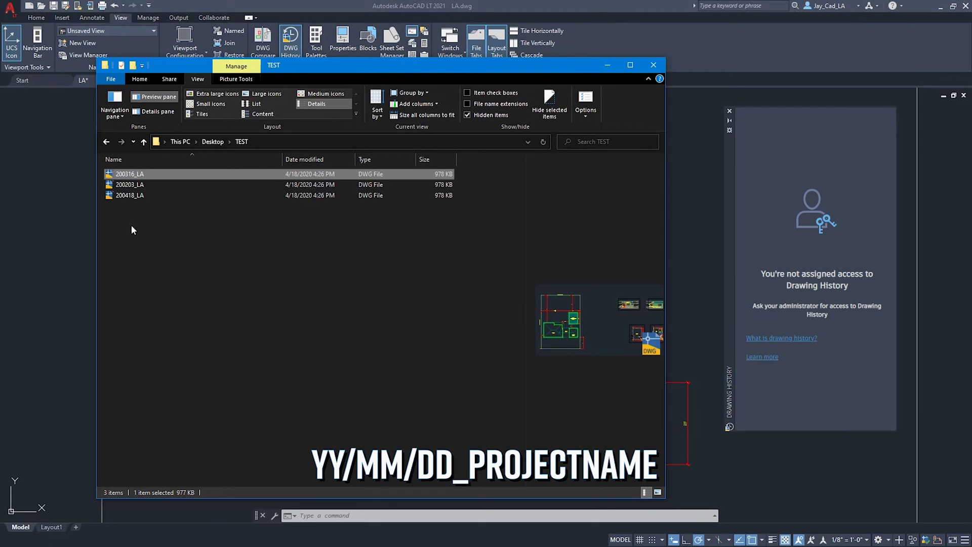
pyautogui.click(165, 255)
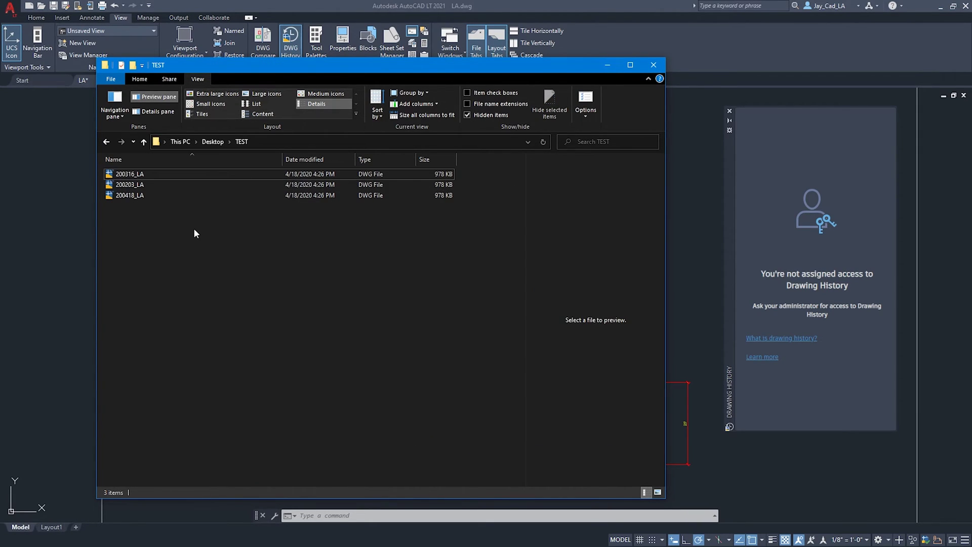
# Duplicate the drawing 200418_LA within the TEST folder and name the copy LA
pyautogui.click(135, 196)
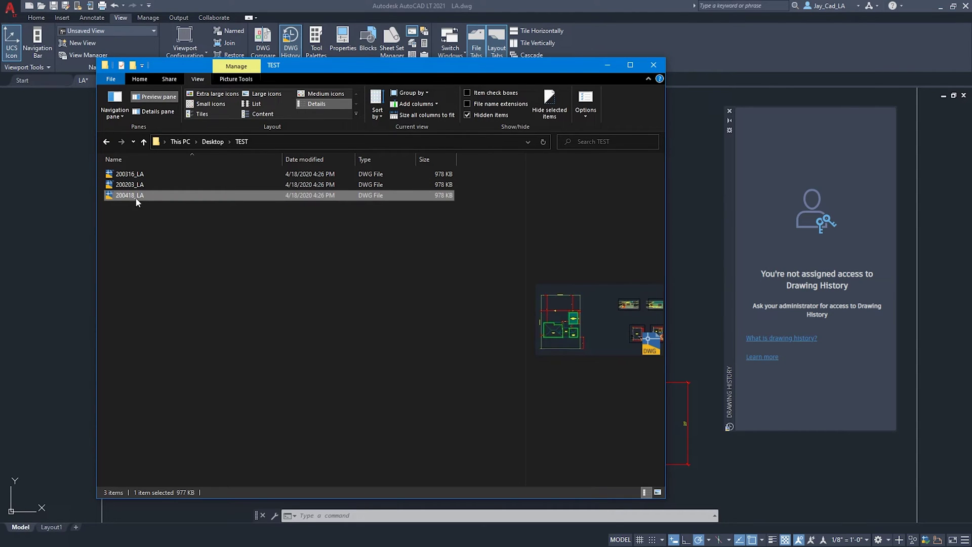
pyautogui.hotkey('ctrl', 'c')
pyautogui.click(158, 234)
pyautogui.hotkey('ctrl', 'v')
pyautogui.press('F2')
pyautogui.write('LA')
pyautogui.press('Return')
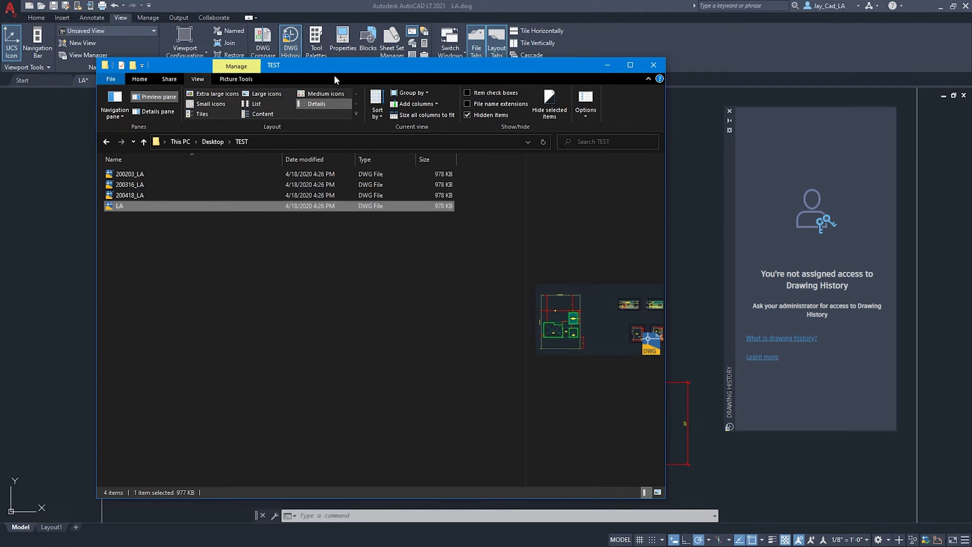
# Close the TEST folder window and the Drawing History palette
pyautogui.moveTo(381, 75); pyautogui.dragTo(418, 74)
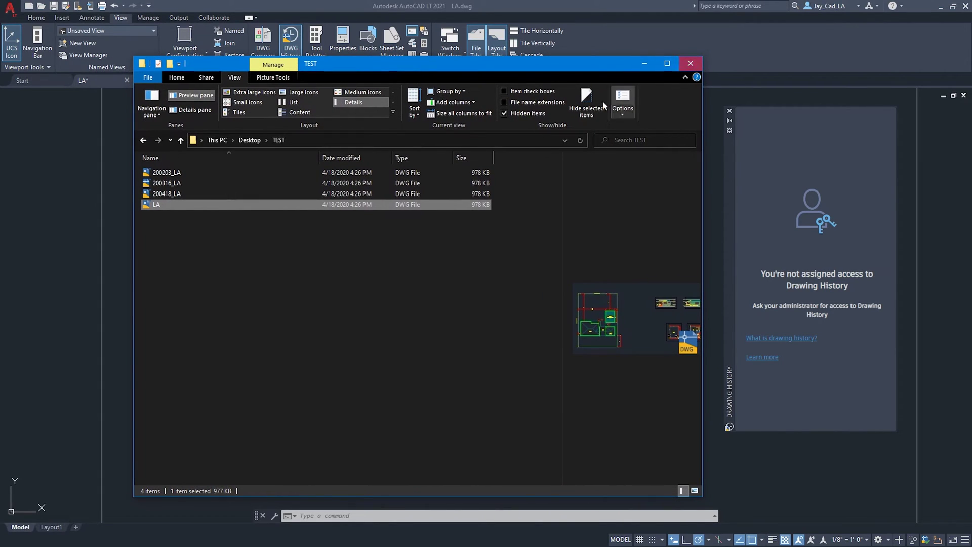
pyautogui.click(686, 66)
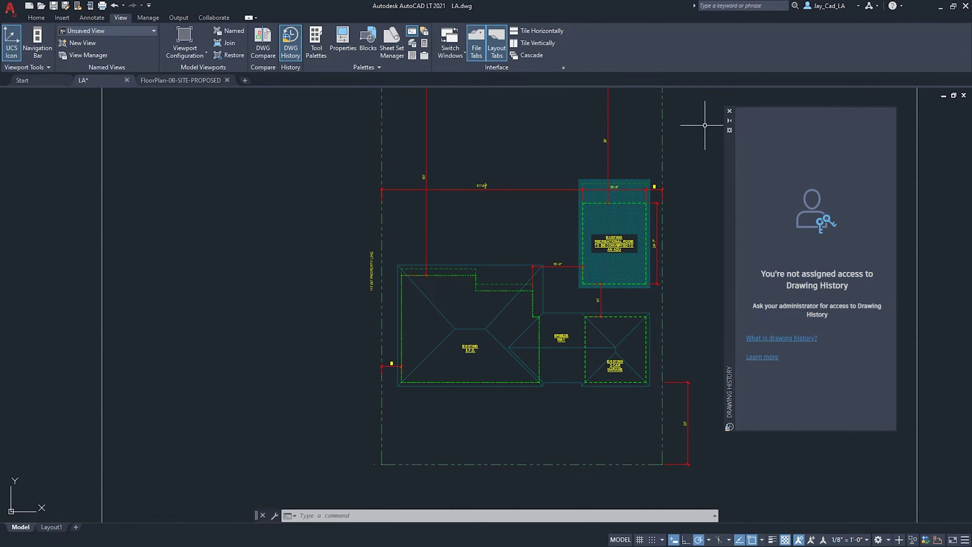
pyautogui.click(730, 112)
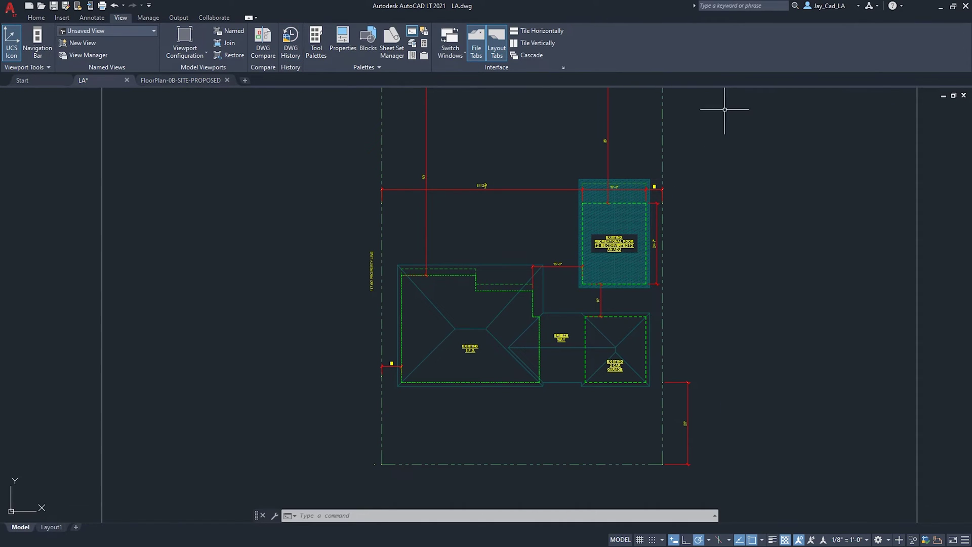
# Try to draw a rectangular revision cloud starting just outside the upper-left corner of the property line
pyautogui.click(36, 18)
pyautogui.scroll(-2, 398, 140)
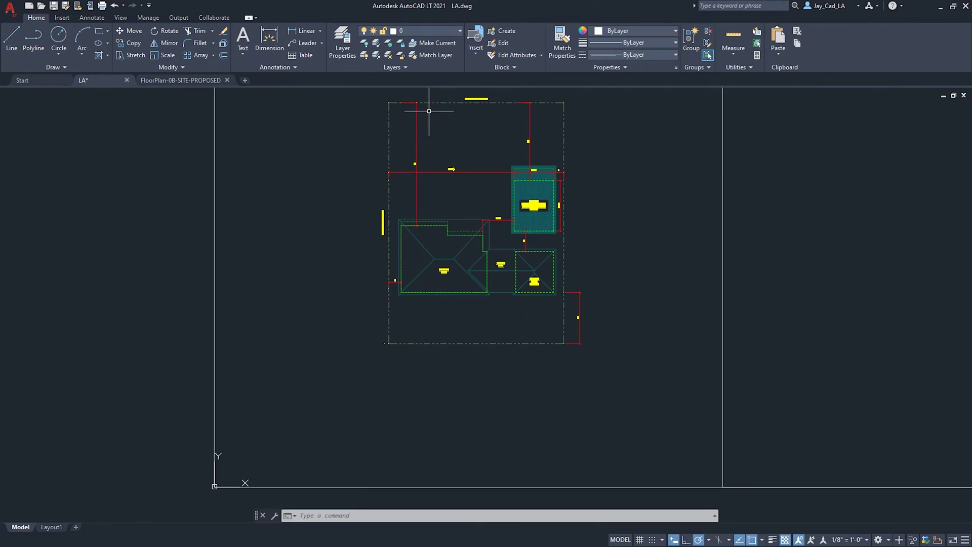
pyautogui.scroll(2, 435, 95)
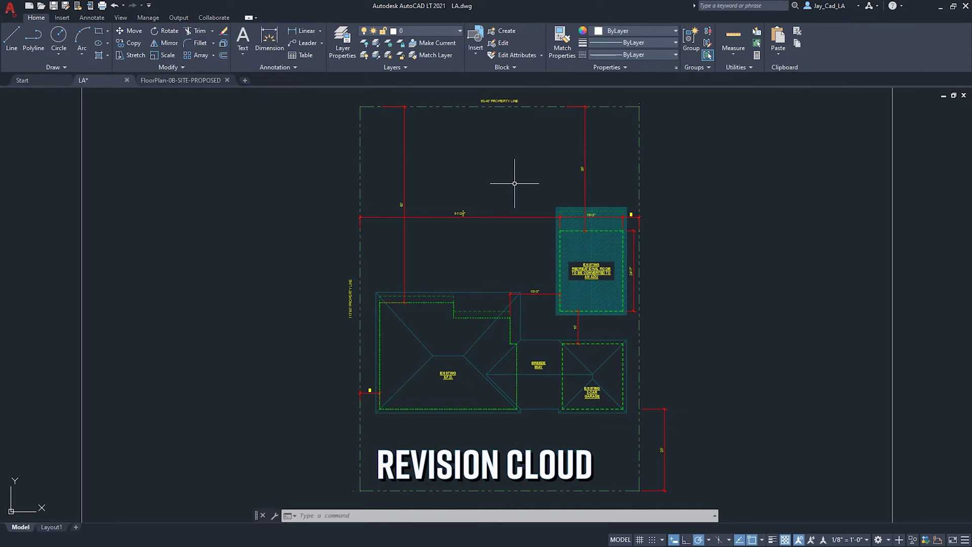
pyautogui.write('REVCLOUD')
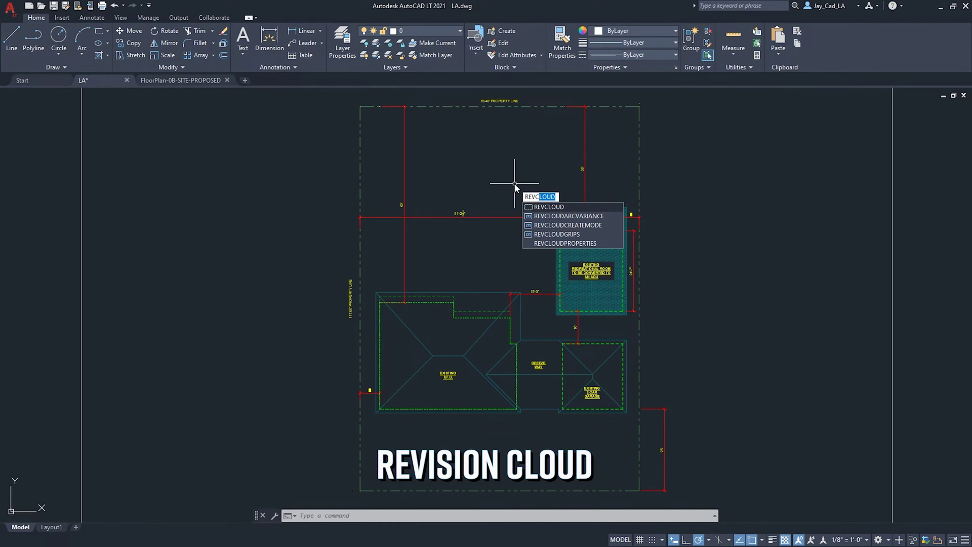
pyautogui.press('Return')
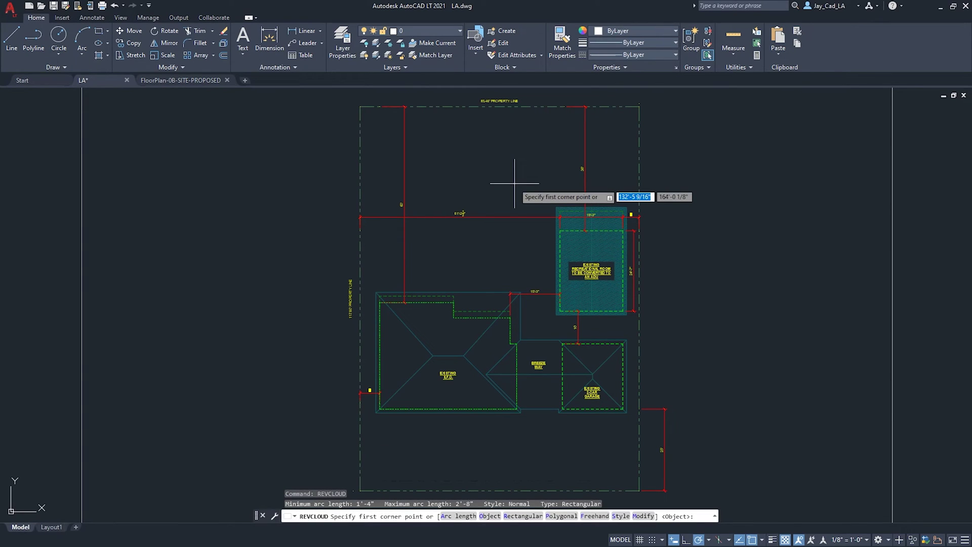
pyautogui.scroll(-2, 442, 164)
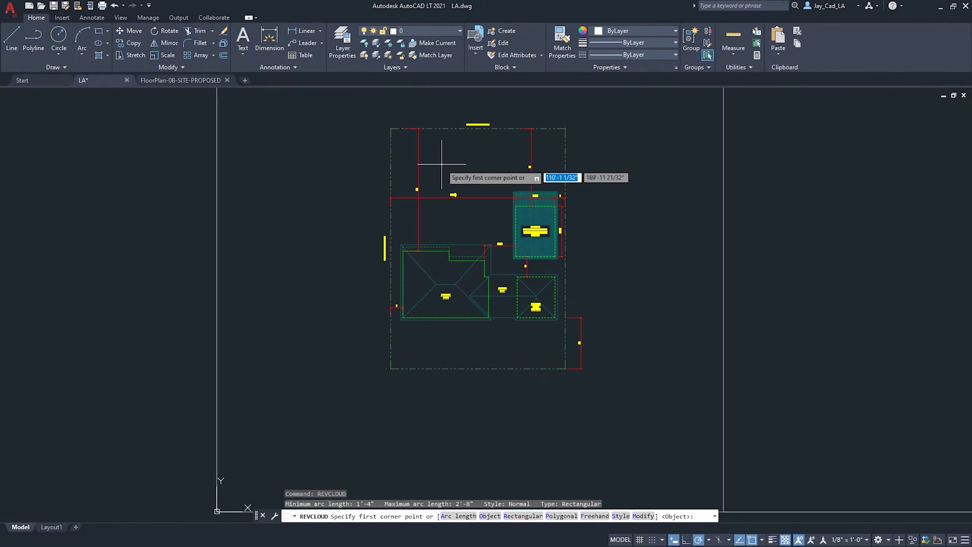
pyautogui.click(375, 117)
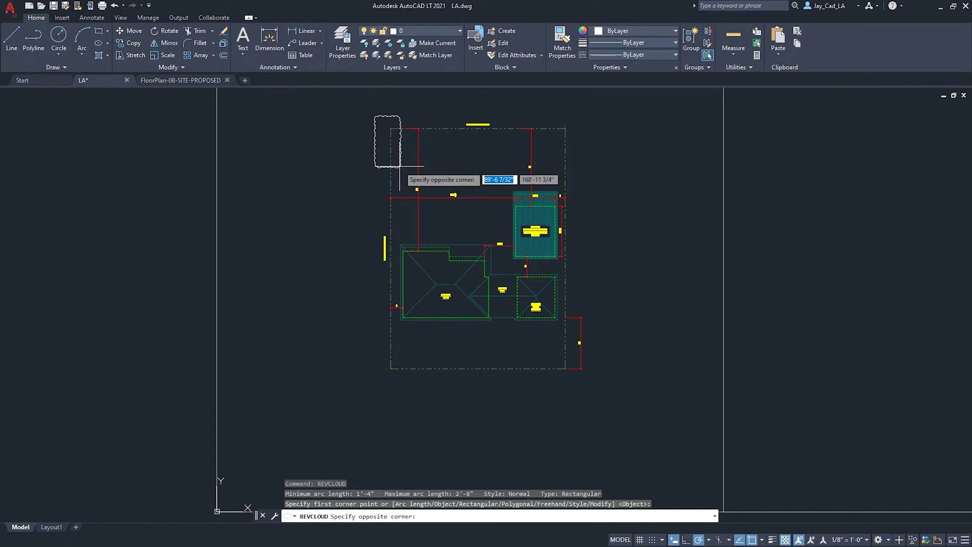
pyautogui.press('Escape')
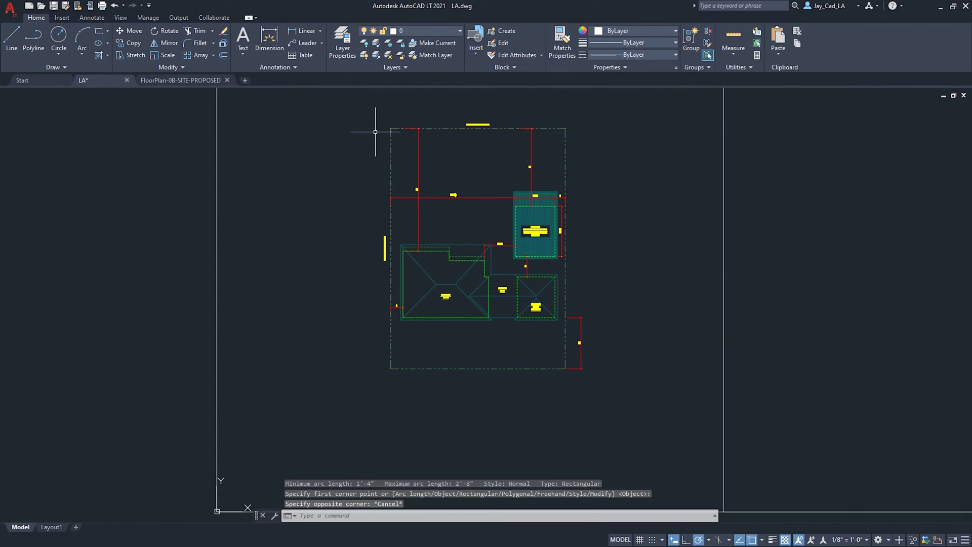
# Examine the REVCLOUD command's options, including the Normal and Calligraphy arc styles and Modify
pyautogui.write('REVC')
pyautogui.press('Return')
pyautogui.press('Down')
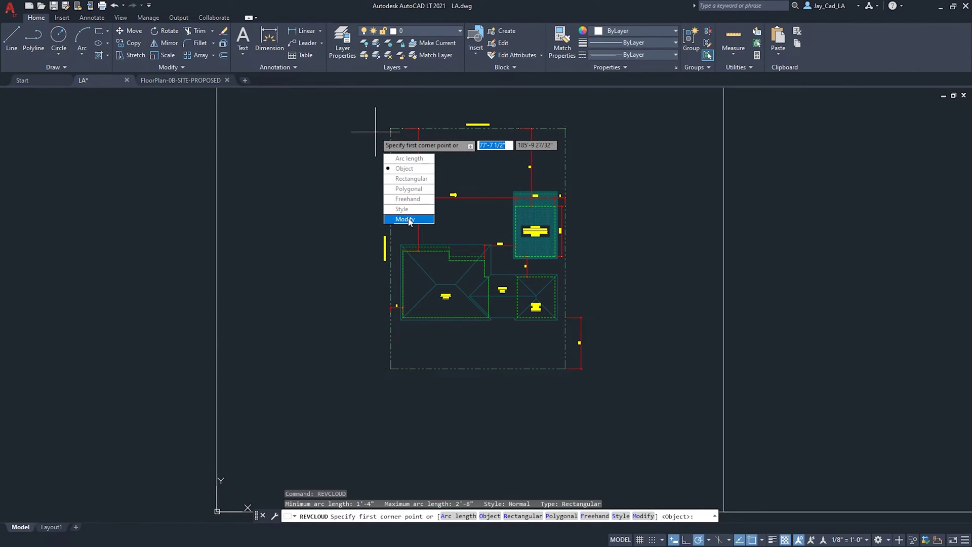
pyautogui.click(407, 209)
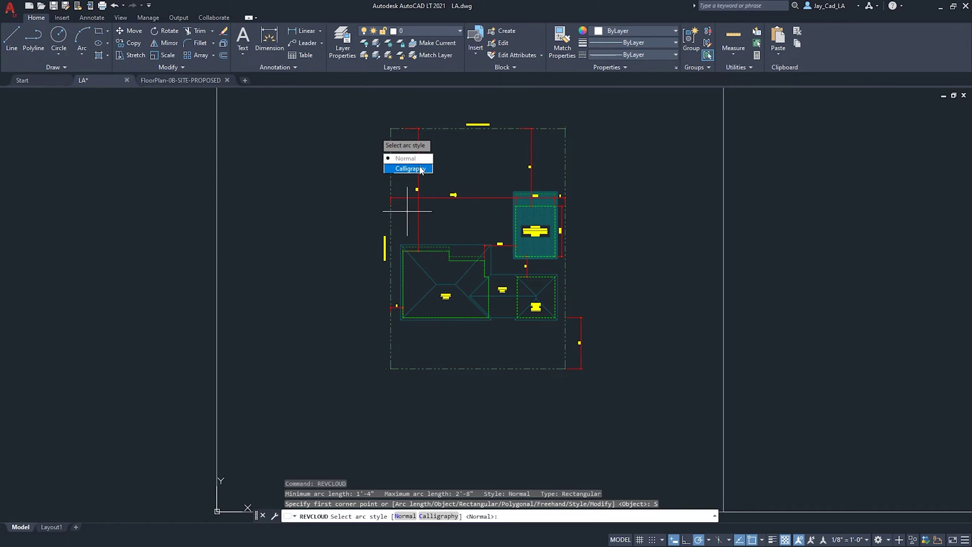
pyautogui.press('Escape')
pyautogui.press('Escape')
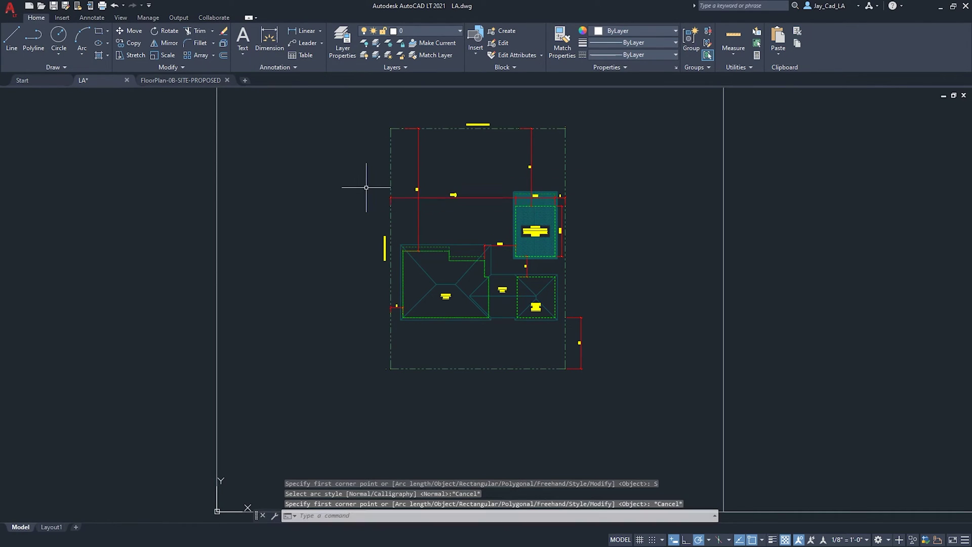
pyautogui.press('Return')
pyautogui.press('Down')
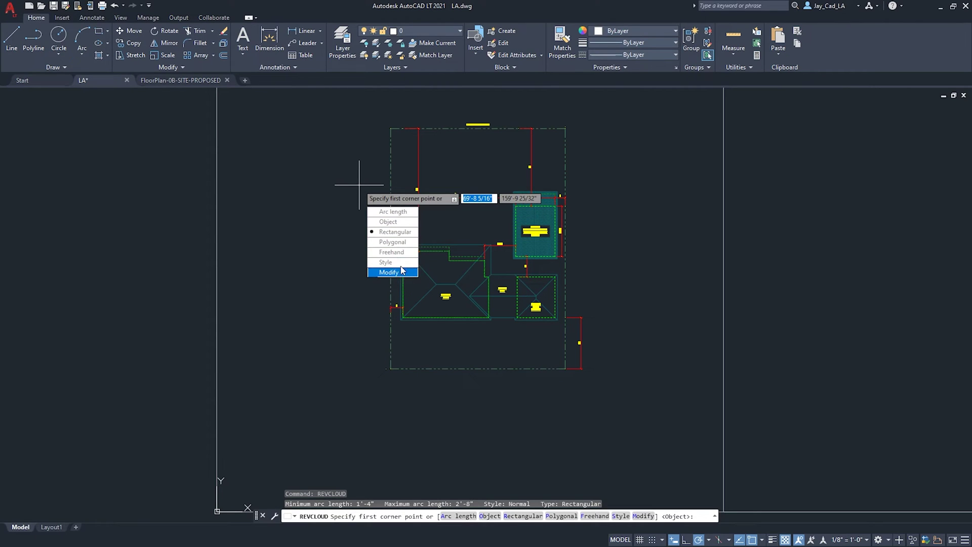
pyautogui.click(298, 243)
pyautogui.press('Escape')
pyautogui.press('Escape')
pyautogui.press('Escape')
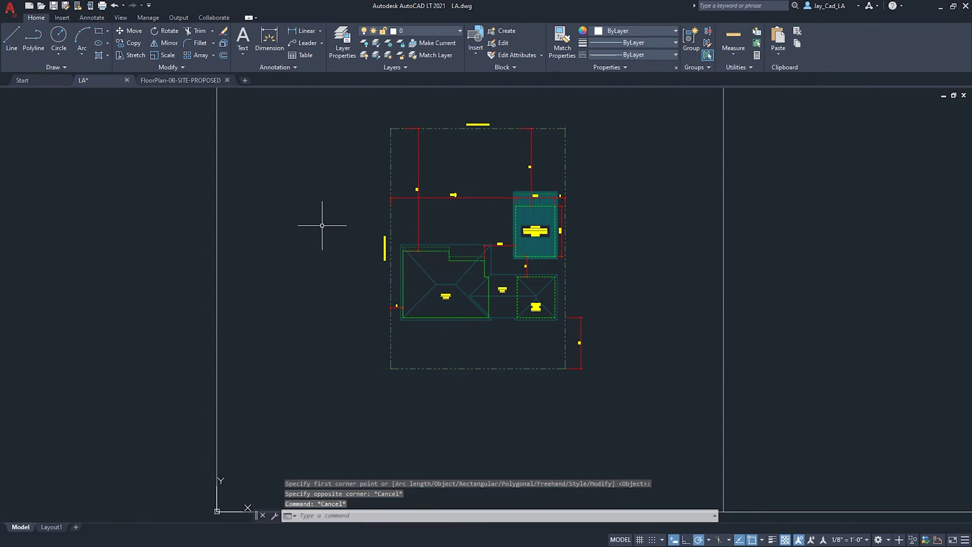
# Start a new blank drawing for trying out revision clouds
pyautogui.click(36, 80)
pyautogui.click(258, 218)
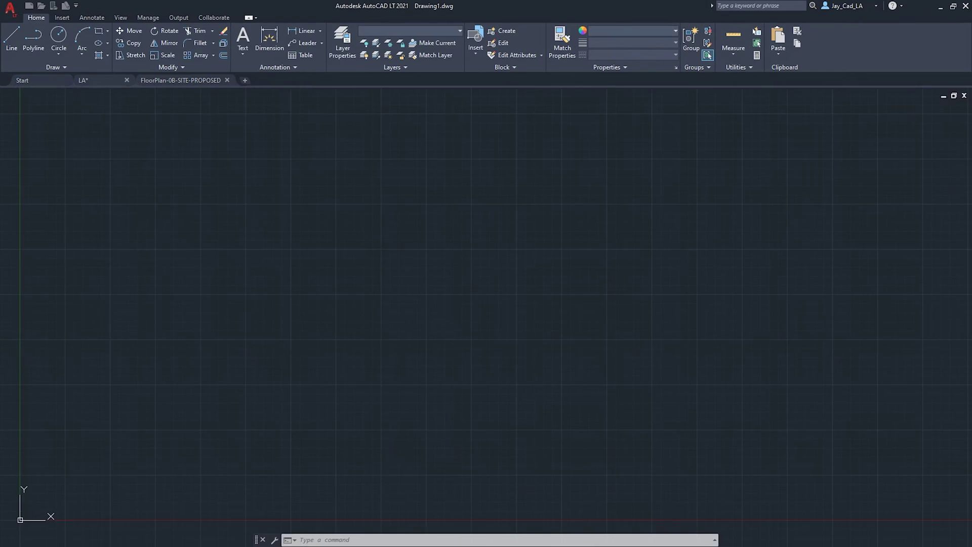
pyautogui.scroll(-2, 371, 189)
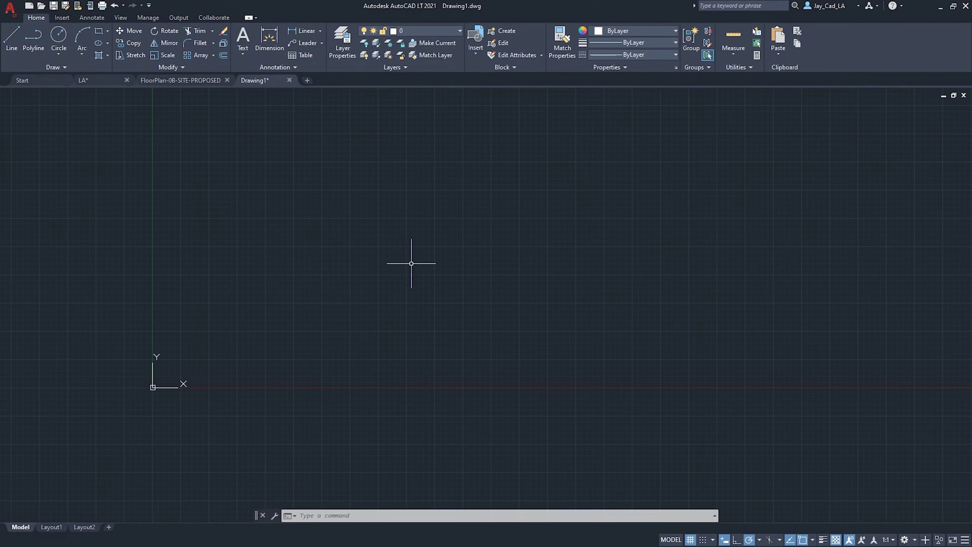
# Draw a square outline with 20-unit sides to the upper right of the origin using a polyline
pyautogui.write('l')
pyautogui.press('Return')
pyautogui.click(338, 285)
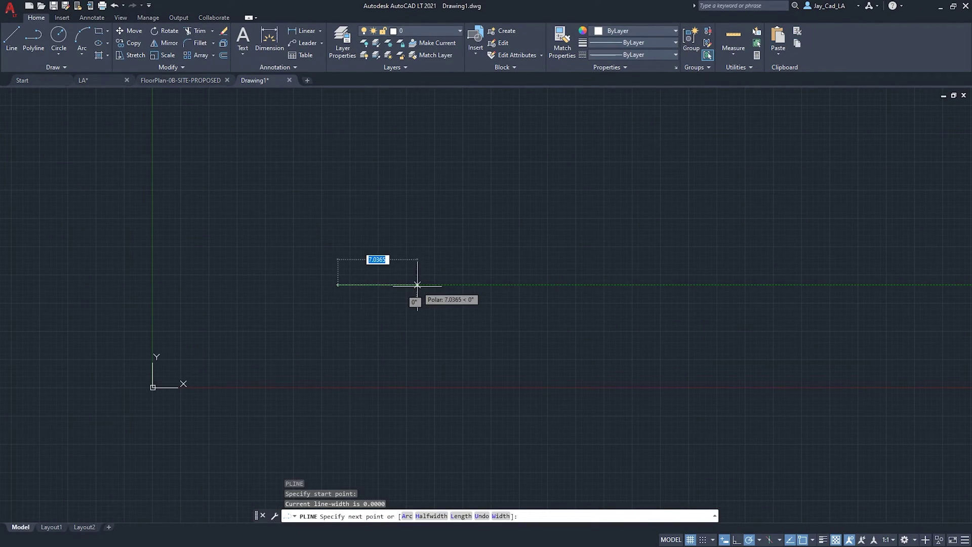
pyautogui.write('20')
pyautogui.press('Return')
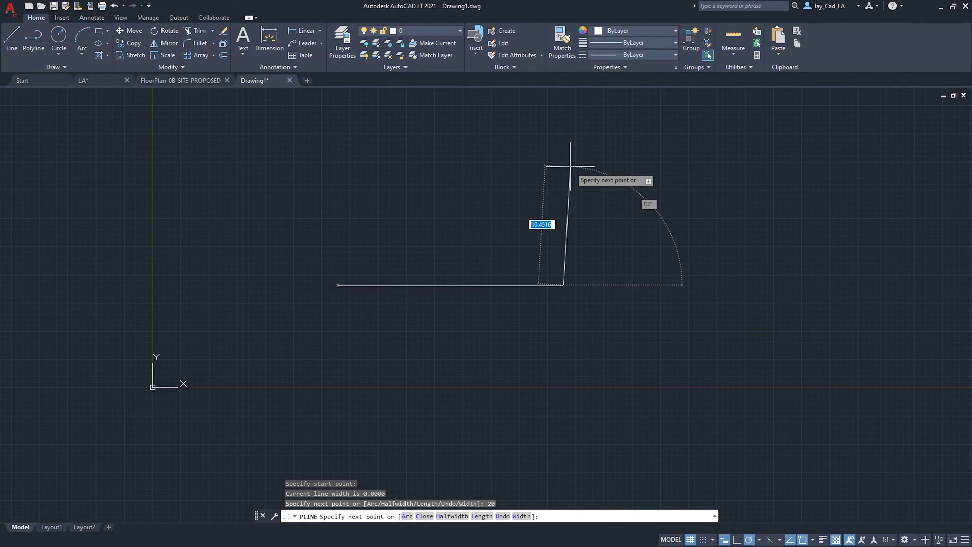
pyautogui.write('20')
pyautogui.press('Return')
pyautogui.scroll(-2, 521, 152)
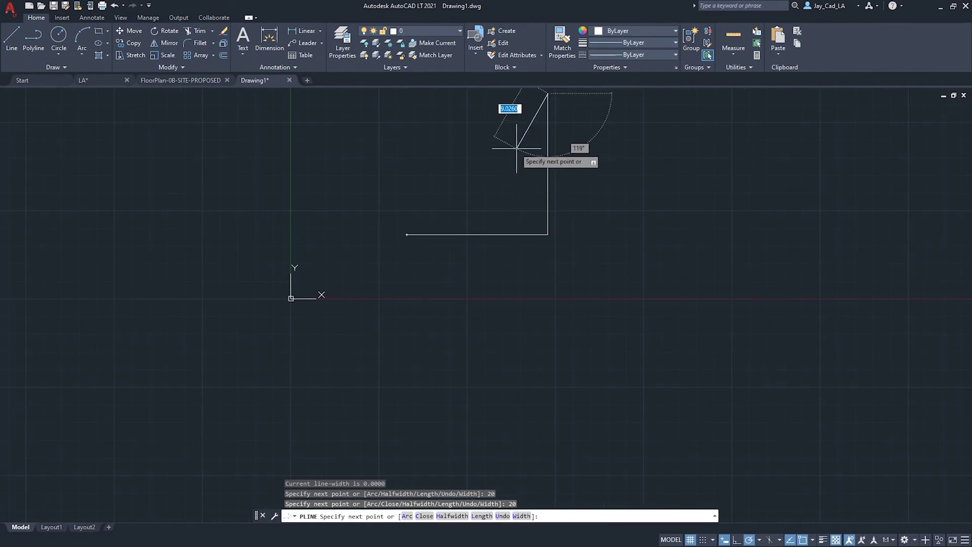
pyautogui.write('20')
pyautogui.press('Return')
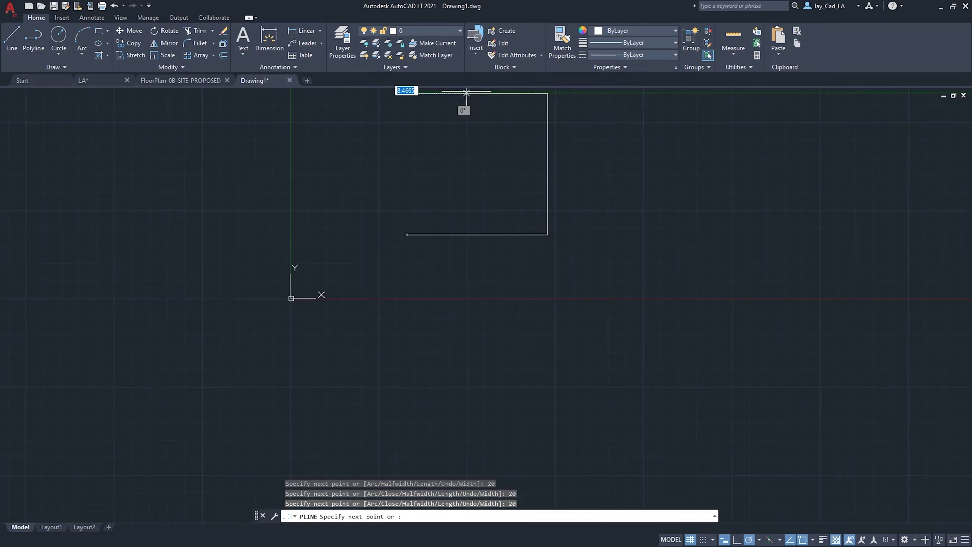
pyautogui.write('20')
pyautogui.press('Return')
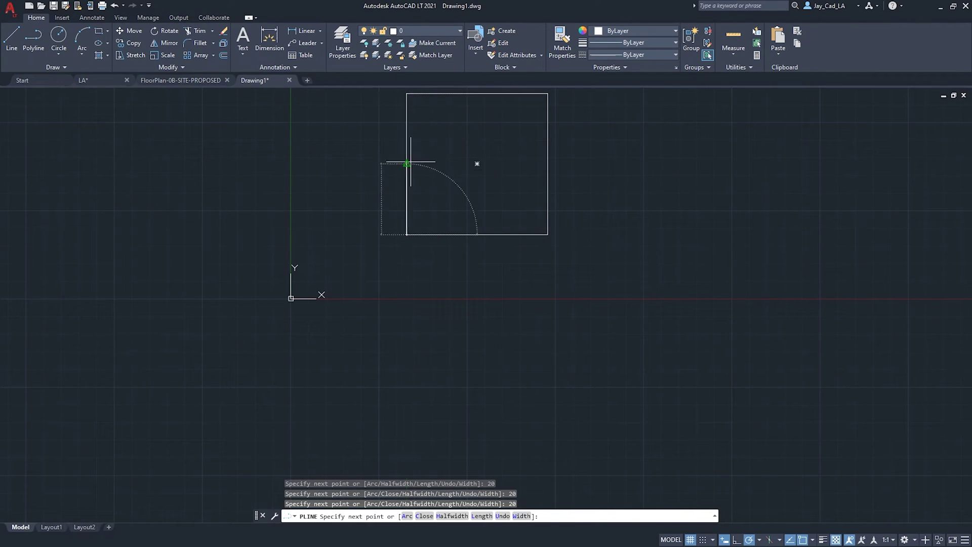
pyautogui.press('Return')
pyautogui.scroll(-10, 466, 147)
pyautogui.scroll(6, 520, 113)
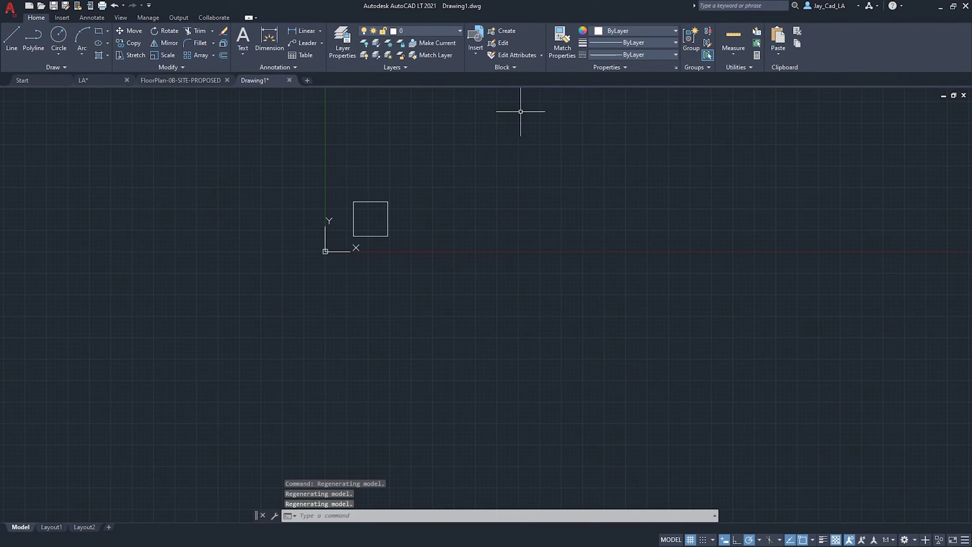
pyautogui.write('c')
pyautogui.press('Escape')
pyautogui.click(316, 237)
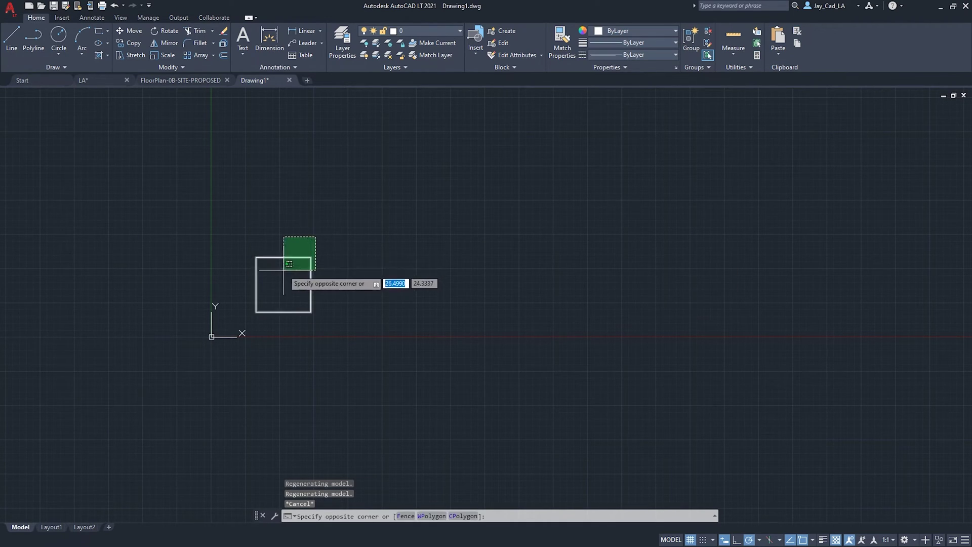
pyautogui.click(289, 261)
pyautogui.click(276, 303)
pyautogui.click(322, 299)
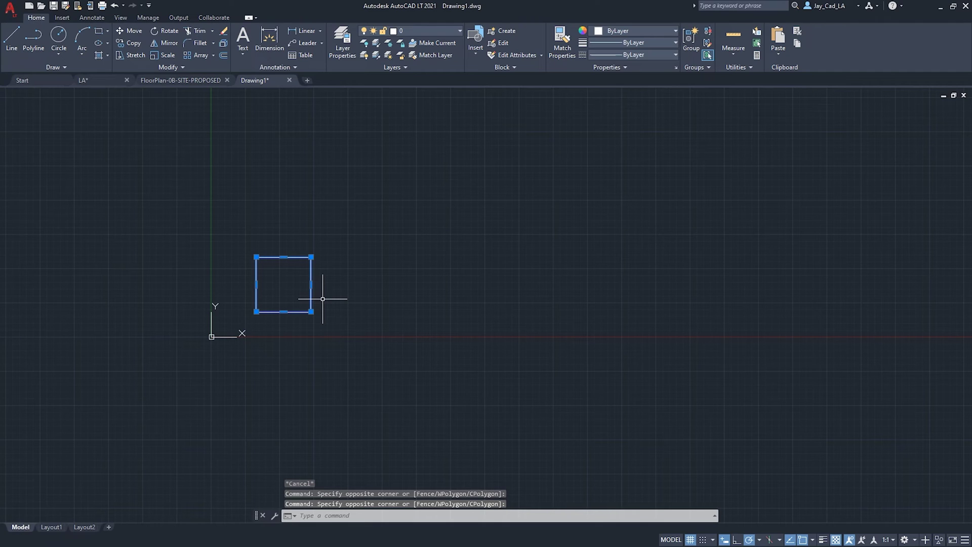
pyautogui.press('Escape')
# Start another blank drawing and draw a horizontal 2000-unit polyline just above and to the right of the origin
pyautogui.click(30, 80)
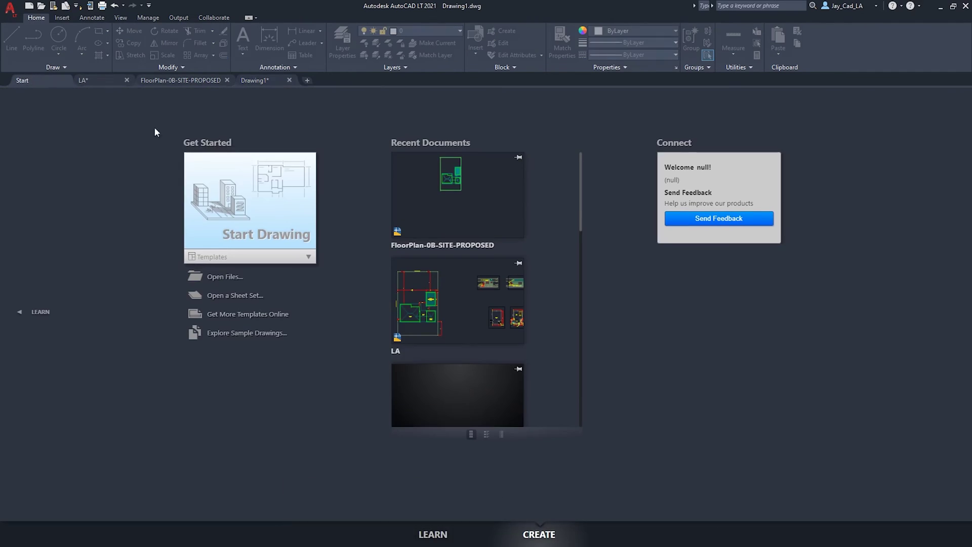
pyautogui.click(277, 184)
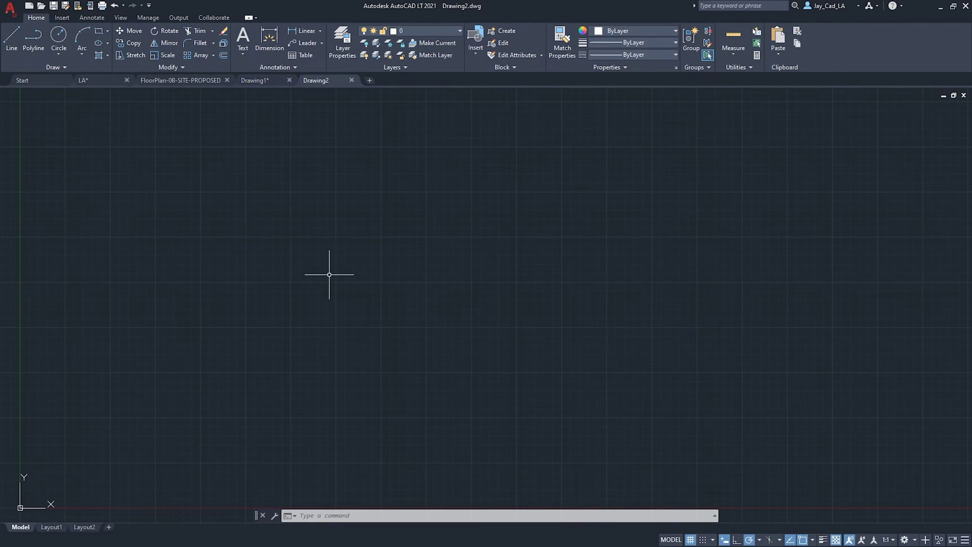
pyautogui.write('PL')
pyautogui.press('Return')
pyautogui.click(218, 392)
pyautogui.write('2000')
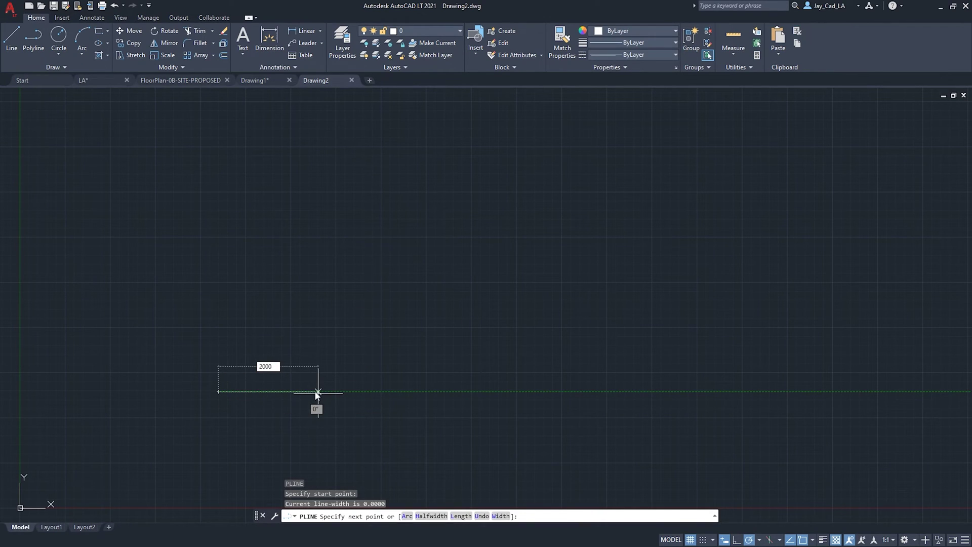
pyautogui.press('Return')
pyautogui.press('Escape')
pyautogui.scroll(-5, 511, 297)
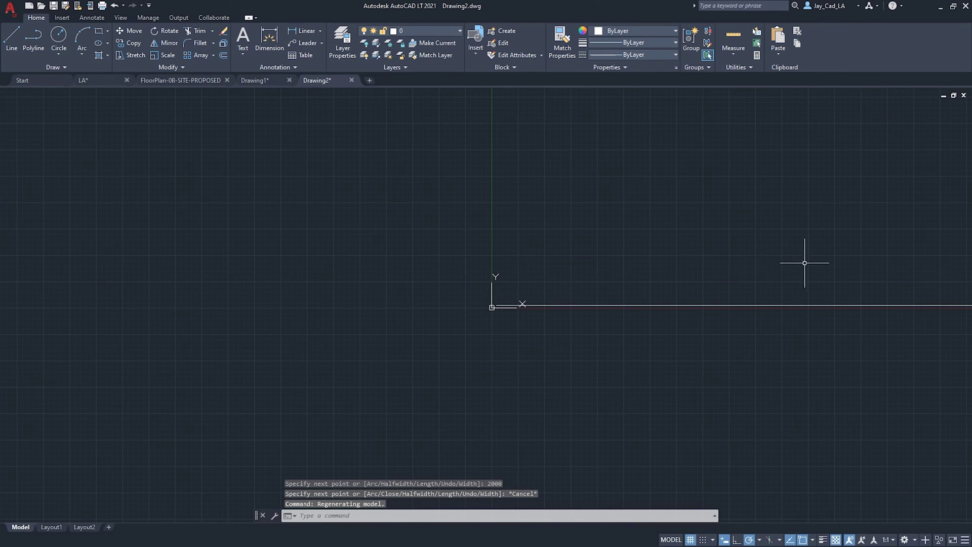
# Move the 2000-unit line up and to the right, clear of the origin
pyautogui.scroll(-3, 810, 248)
pyautogui.scroll(2, 709, 245)
pyautogui.click(663, 305)
pyautogui.moveTo(663, 269); pyautogui.dragTo(501, 405, button='middle')
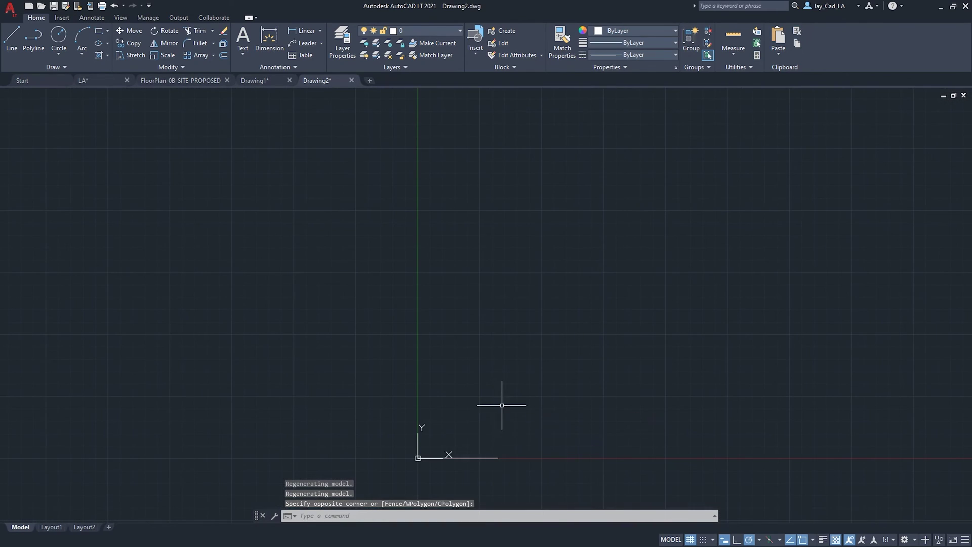
pyautogui.click(481, 468)
pyautogui.write('M')
pyautogui.press('Return')
pyautogui.click(511, 414)
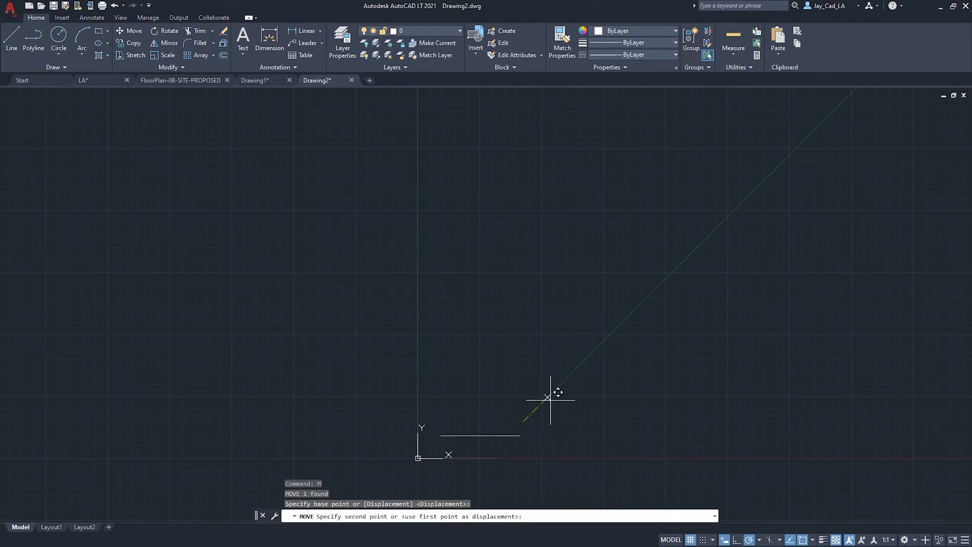
# Complete a square with 2000-unit sides by drawing a polyline around from the moved line's right end to its left end
pyautogui.write('PL')
pyautogui.press('Return')
pyautogui.click(550, 421)
pyautogui.write('2000')
pyautogui.press('Return')
pyautogui.write('2')
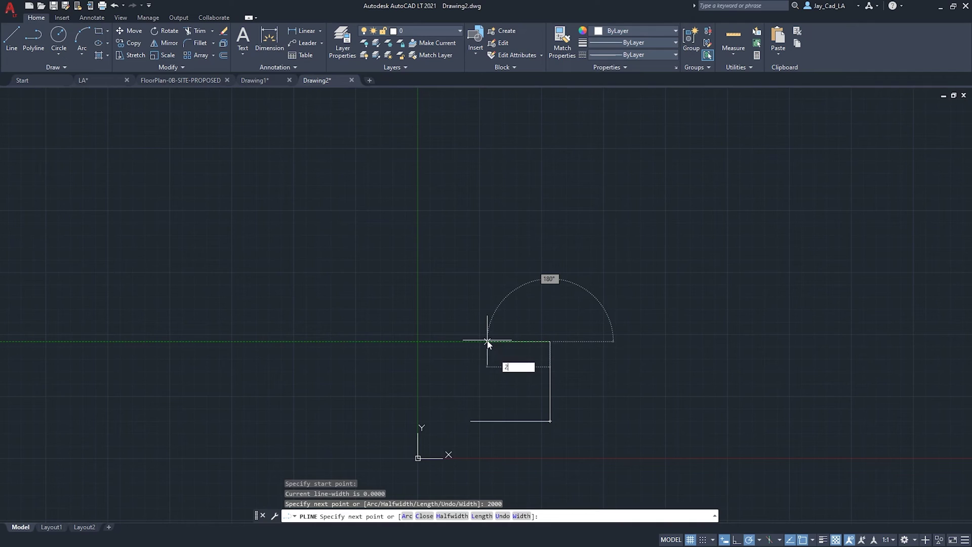
pyautogui.write('000')
pyautogui.press('Return')
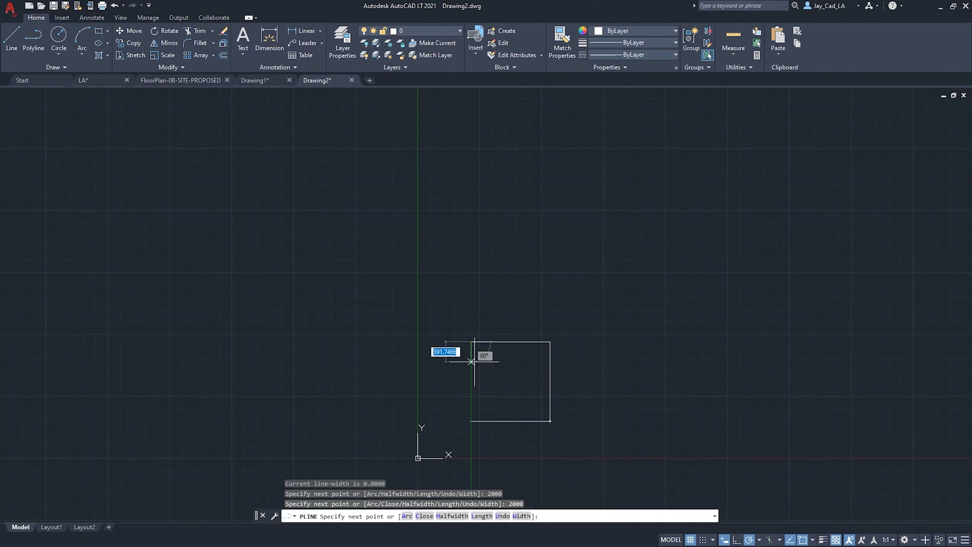
pyautogui.click(470, 421)
pyautogui.press('Escape')
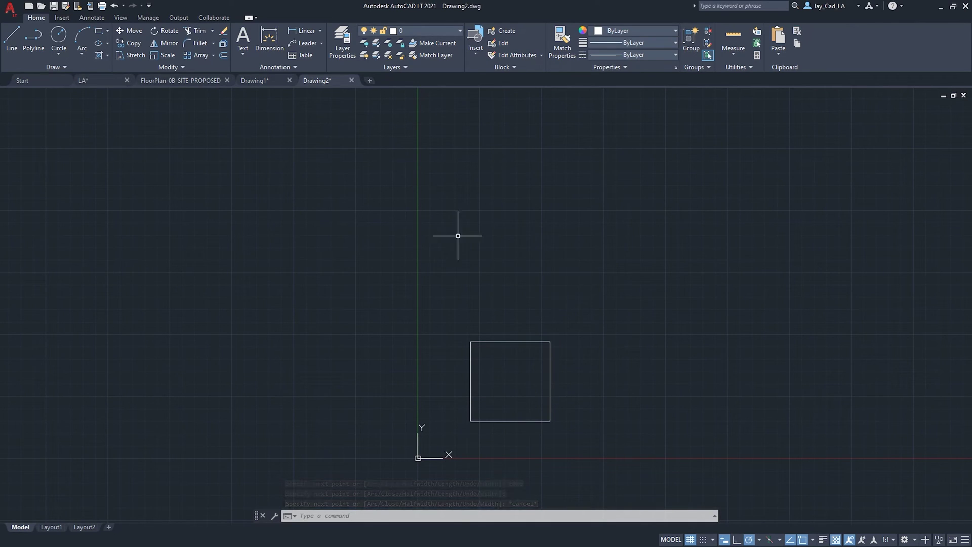
# In Drawing1, draw a rectangular revision cloud around the 20-unit square
pyautogui.click(256, 80)
pyautogui.scroll(4, 235, 281)
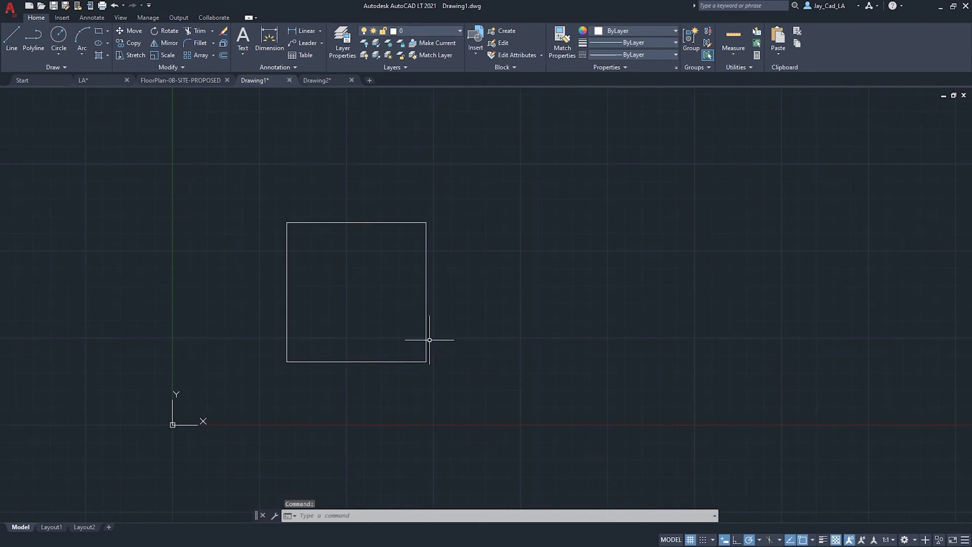
pyautogui.write('revcloud')
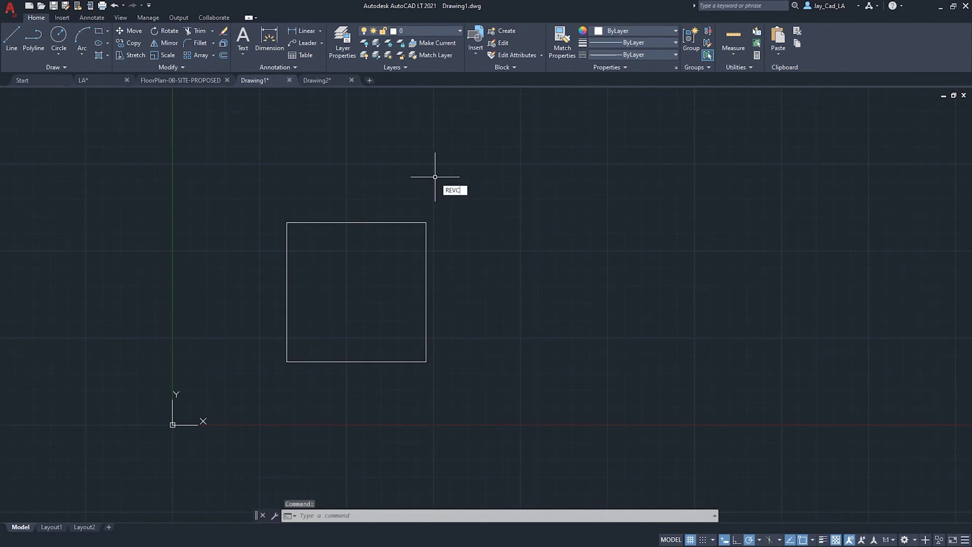
pyautogui.press('Return')
pyautogui.click(464, 181)
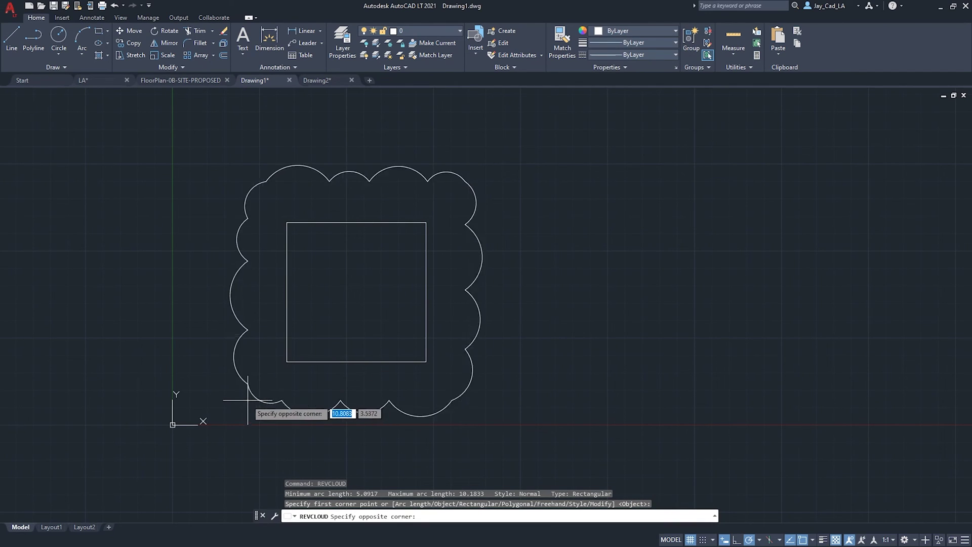
pyautogui.click(227, 401)
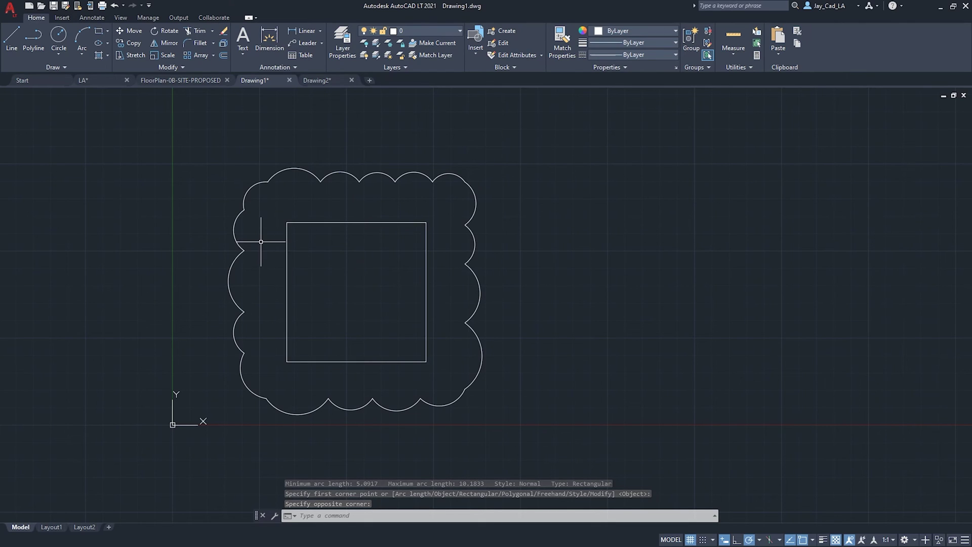
# In Drawing2, draw a rectangular revision cloud around the 2000-unit square
pyautogui.click(319, 80)
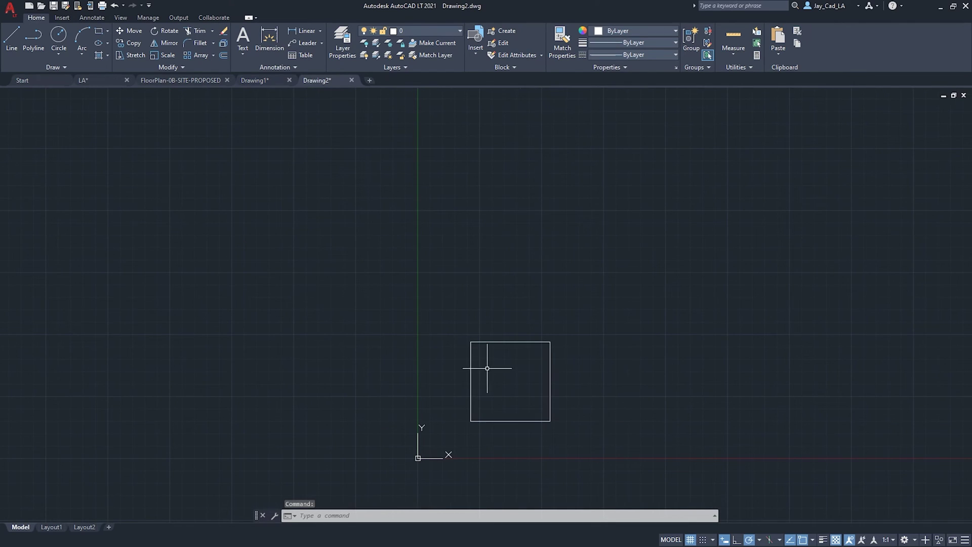
pyautogui.scroll(2, 522, 423)
pyautogui.write('RE')
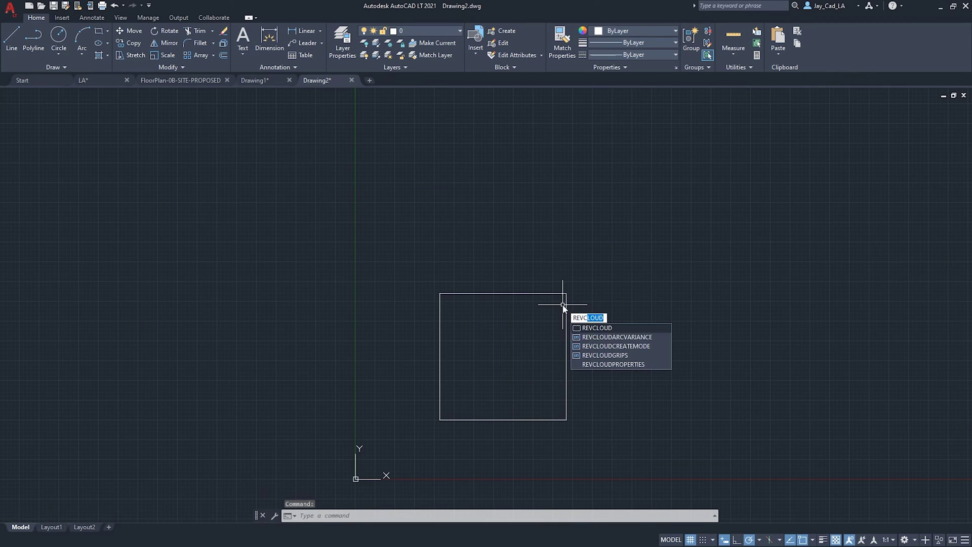
pyautogui.write('VC')
pyautogui.press('Return')
pyautogui.click(592, 266)
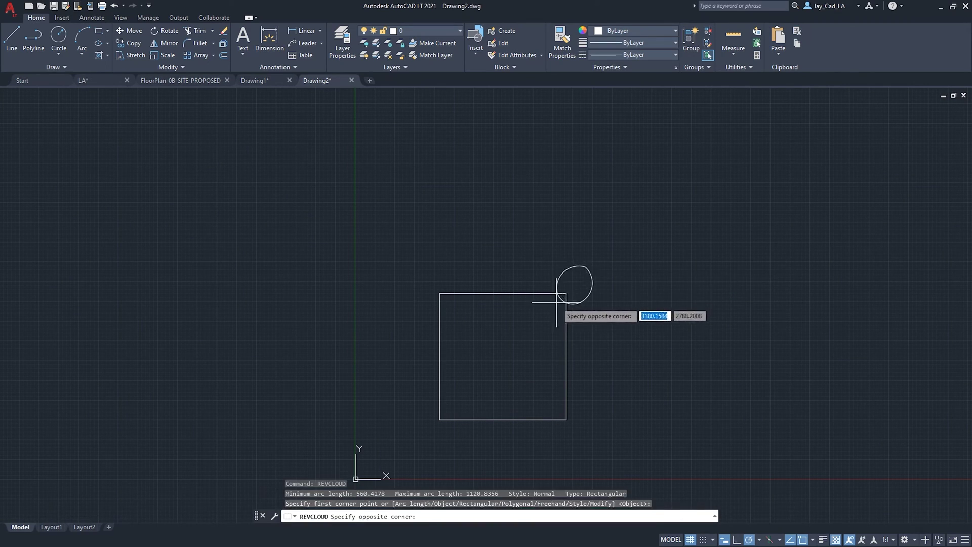
pyautogui.click(402, 437)
# Copy the 2000-unit square and its revision cloud from Drawing2 and paste them near the origin of Drawing1
pyautogui.click(255, 80)
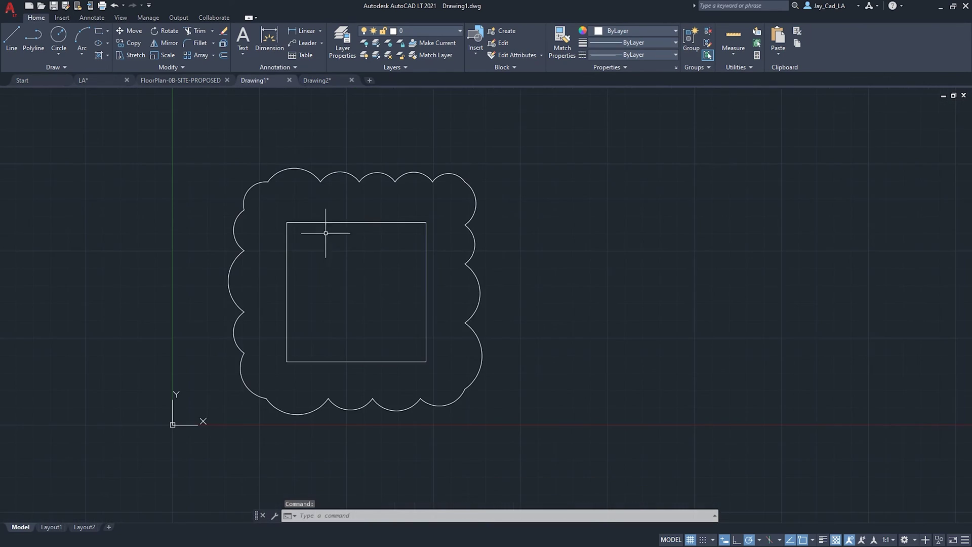
pyautogui.click(317, 80)
pyautogui.click(660, 228)
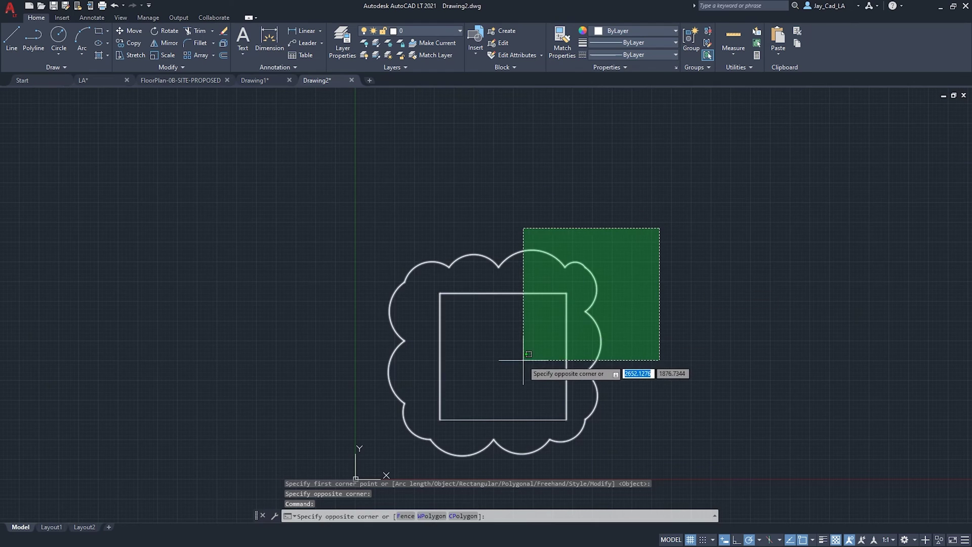
pyautogui.click(524, 360)
pyautogui.click(256, 80)
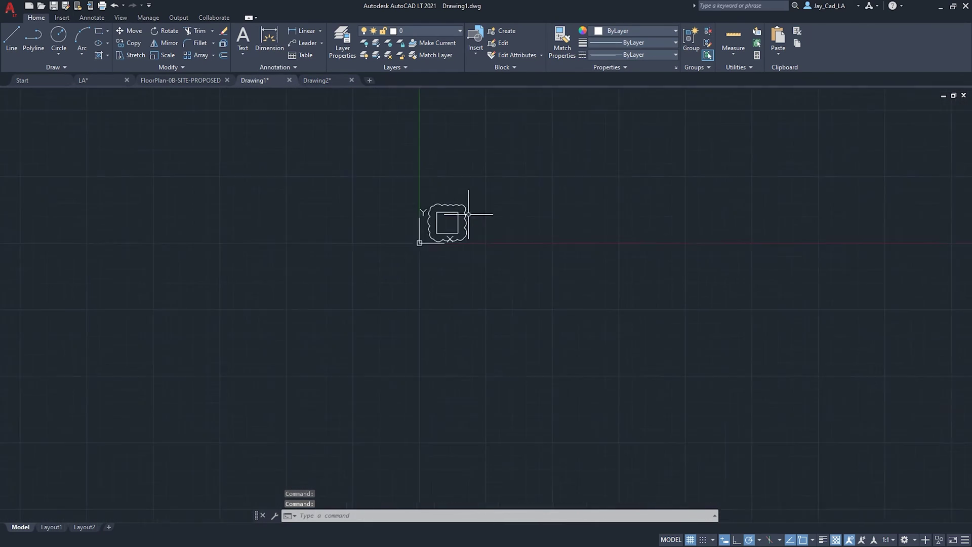
pyautogui.hotkey('ctrl', 'v')
pyautogui.click(451, 245)
# Compare the arc size of the pasted revision cloud with that of the small original cloud near the origin
pyautogui.scroll(-5, 506, 194)
pyautogui.scroll(10, 462, 218)
pyautogui.scroll(-14, 363, 358)
pyautogui.scroll(4, 361, 322)
pyautogui.scroll(-5, 253, 286)
pyautogui.scroll(8, 243, 296)
pyautogui.scroll(-2, 410, 193)
pyautogui.scroll(2, 408, 130)
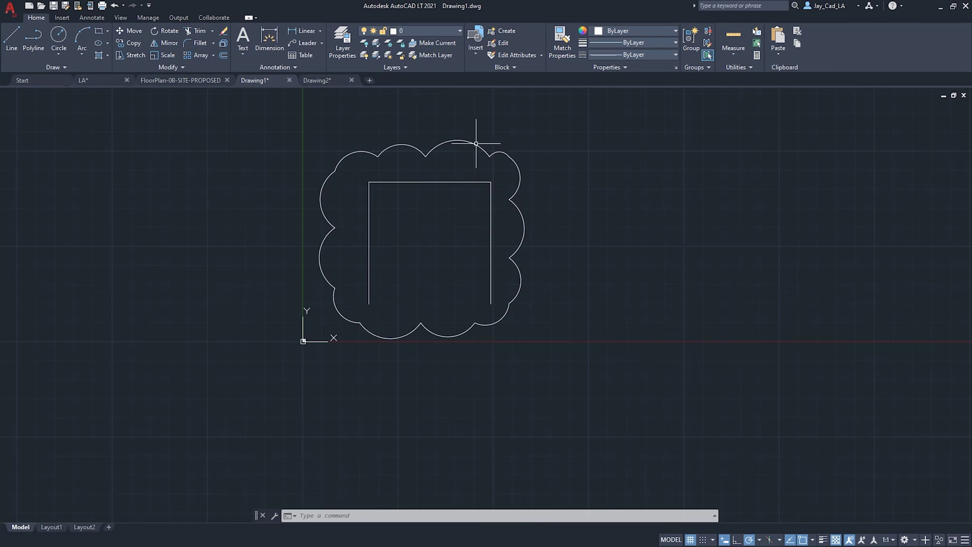
pyautogui.scroll(5, 325, 319)
pyautogui.scroll(-7, 340, 330)
pyautogui.scroll(4, 402, 278)
pyautogui.scroll(8, 402, 278)
pyautogui.scroll(-8, 408, 226)
pyautogui.scroll(4, 434, 151)
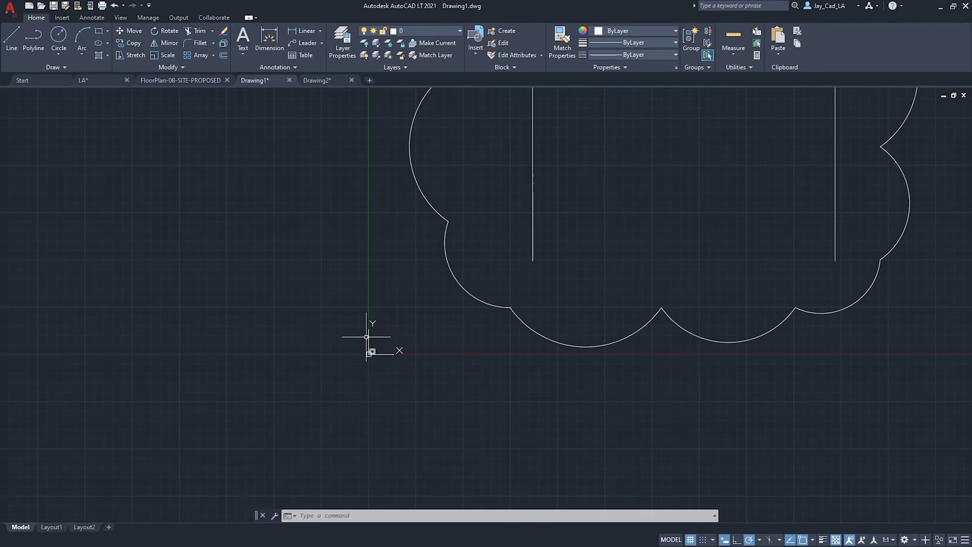
pyautogui.scroll(-4, 662, 184)
pyautogui.scroll(2, 701, 117)
pyautogui.scroll(-2, 679, 253)
# Draw a rectangular revision cloud from beyond the pasted cloud's upper-right corner to the origin, enclosing it, and inspect its arcs
pyautogui.write('revcloud')
pyautogui.press('Return')
pyautogui.click(748, 140)
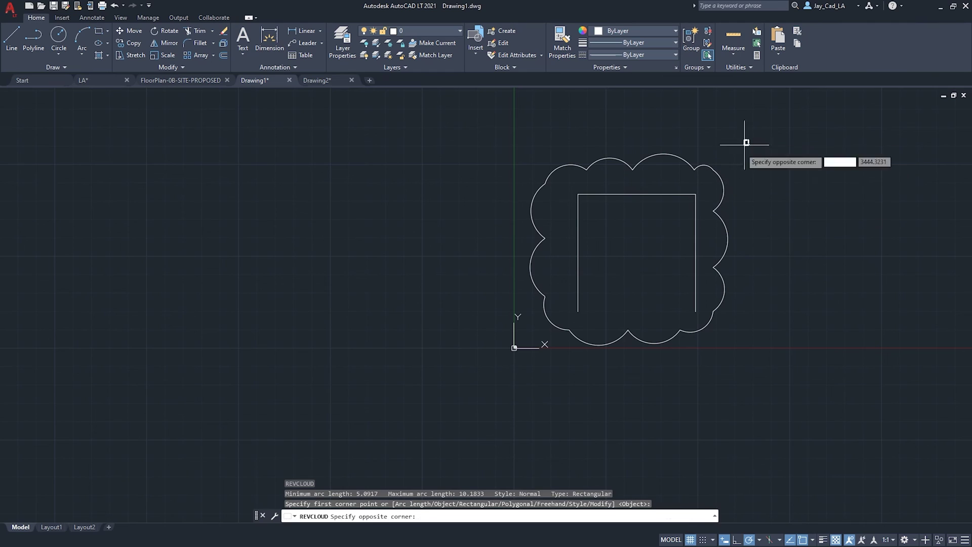
pyautogui.scroll(8, 464, 329)
pyautogui.scroll(2, 476, 284)
pyautogui.scroll(2, 473, 261)
pyautogui.scroll(-3, 468, 261)
pyautogui.click(487, 259)
pyautogui.scroll(-5, 531, 259)
pyautogui.scroll(6, 552, 217)
pyautogui.scroll(-4, 506, 294)
pyautogui.scroll(4, 554, 304)
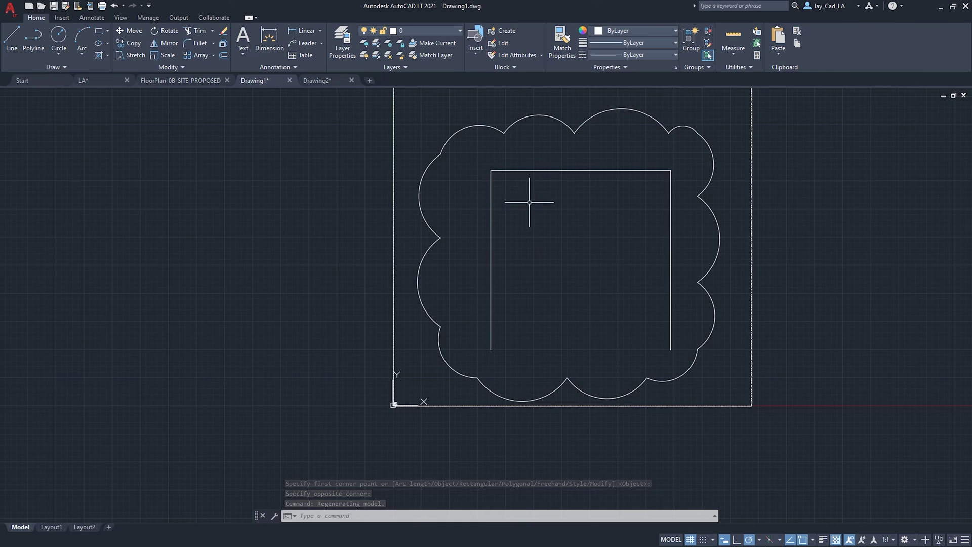
# In FloorPlan-0B-SITE-PROPOSED, draw a rectangular revision cloud with an approximate arc length of 12 around the large house roof
pyautogui.click(183, 80)
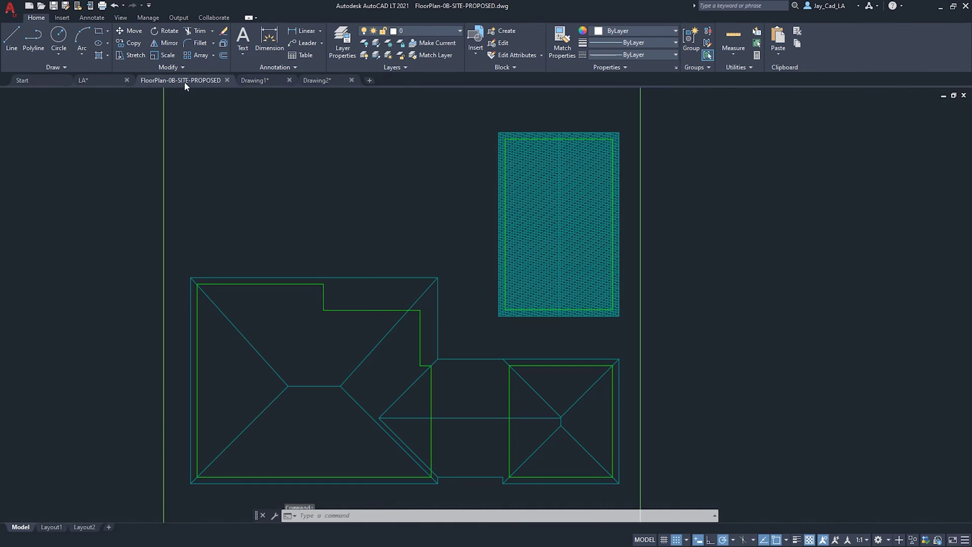
pyautogui.scroll(-4, 321, 211)
pyautogui.scroll(2, 409, 198)
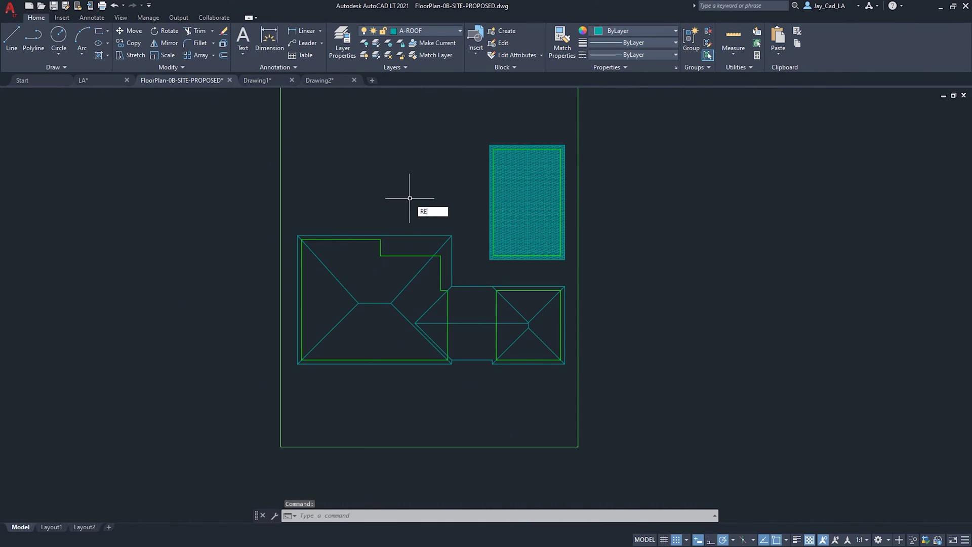
pyautogui.write('V')
pyautogui.press('Return')
pyautogui.press('Down')
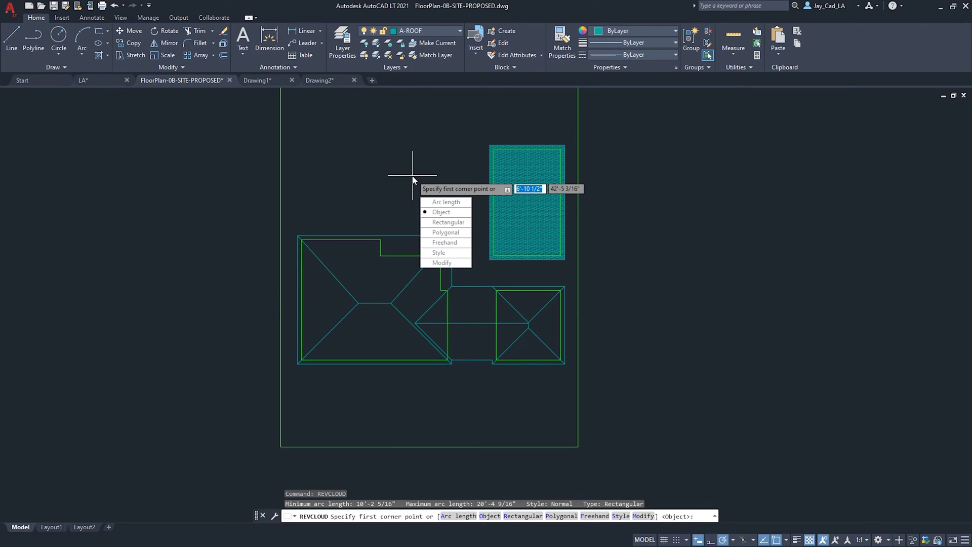
pyautogui.click(458, 202)
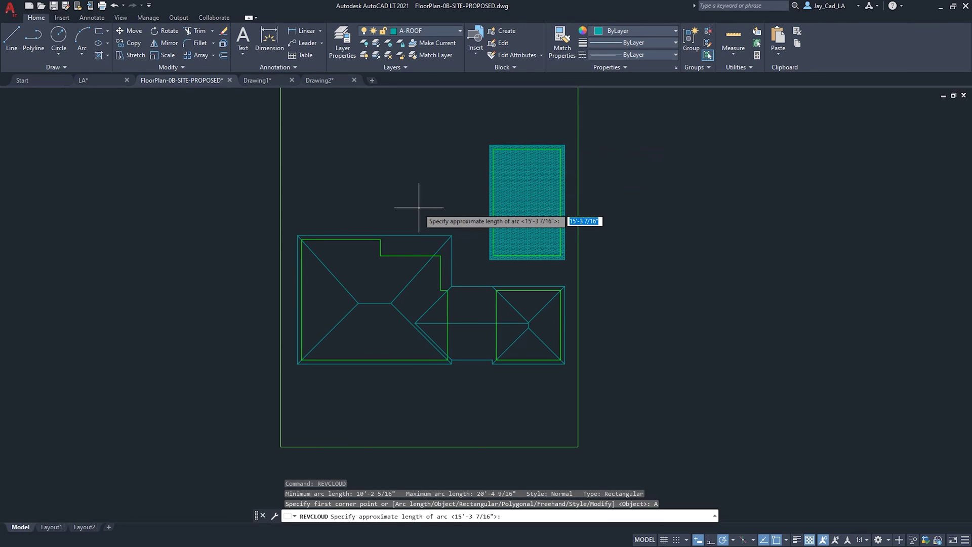
pyautogui.write('12')
pyautogui.press('Return')
pyautogui.click(263, 226)
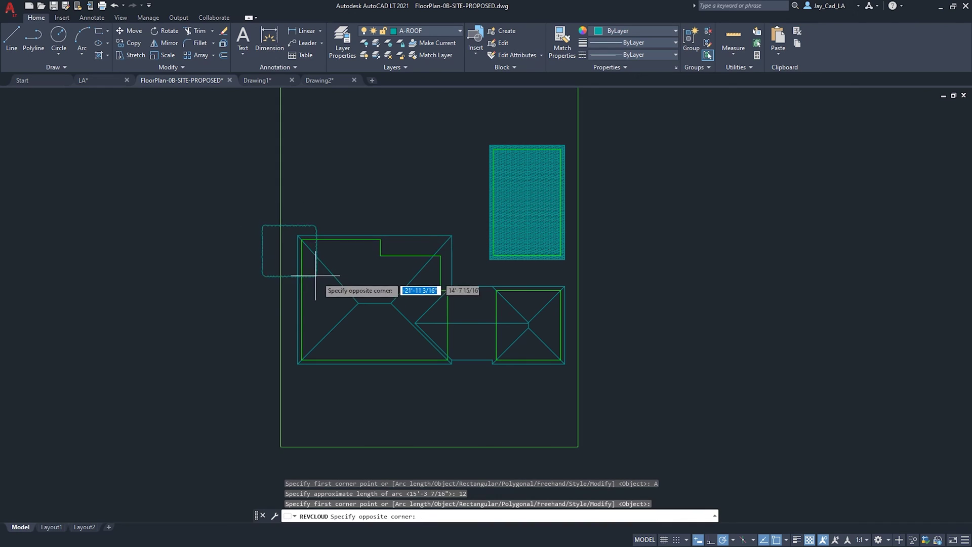
pyautogui.click(466, 377)
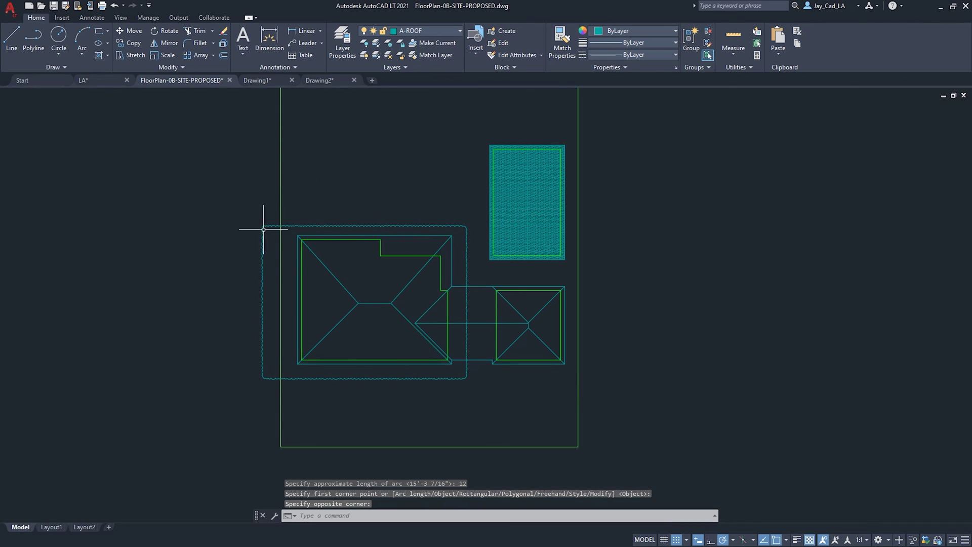
pyautogui.scroll(2, 264, 222)
pyautogui.scroll(-4, 353, 303)
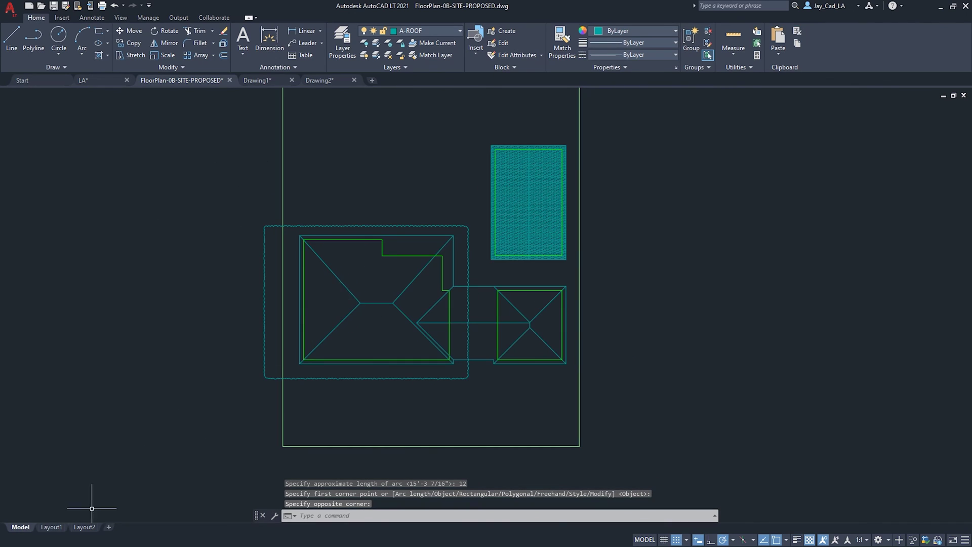
# On Layout1, draw a rectangular revision cloud with an approximate arc length of 1/8 around the large house roof and its existing cloud
pyautogui.click(51, 527)
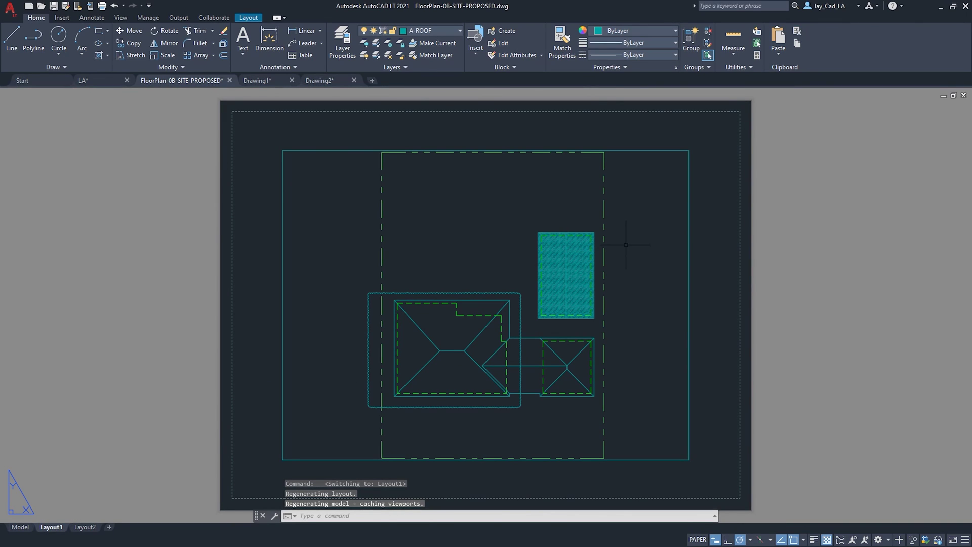
pyautogui.write('revcloud')
pyautogui.press('Return')
pyautogui.write('a')
pyautogui.press('Return')
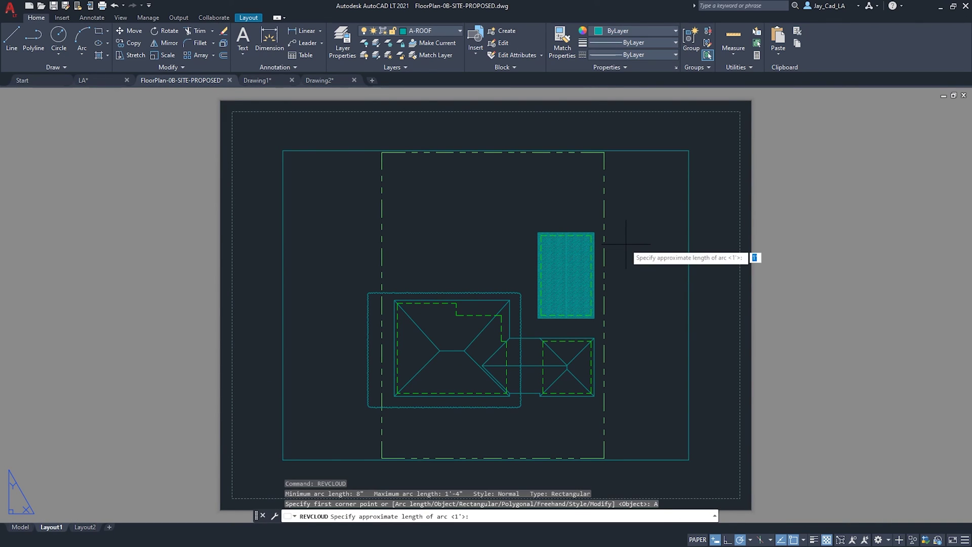
pyautogui.press('Return')
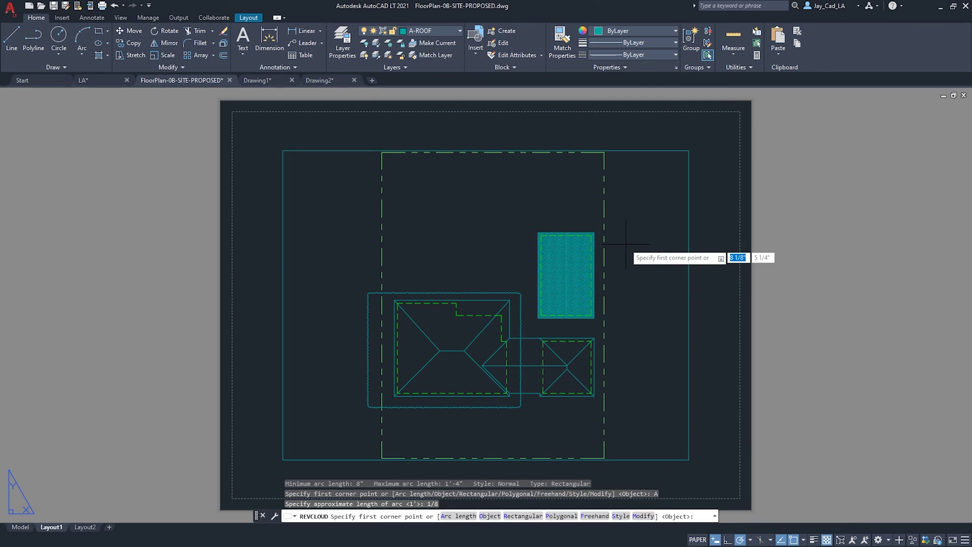
pyautogui.click(349, 280)
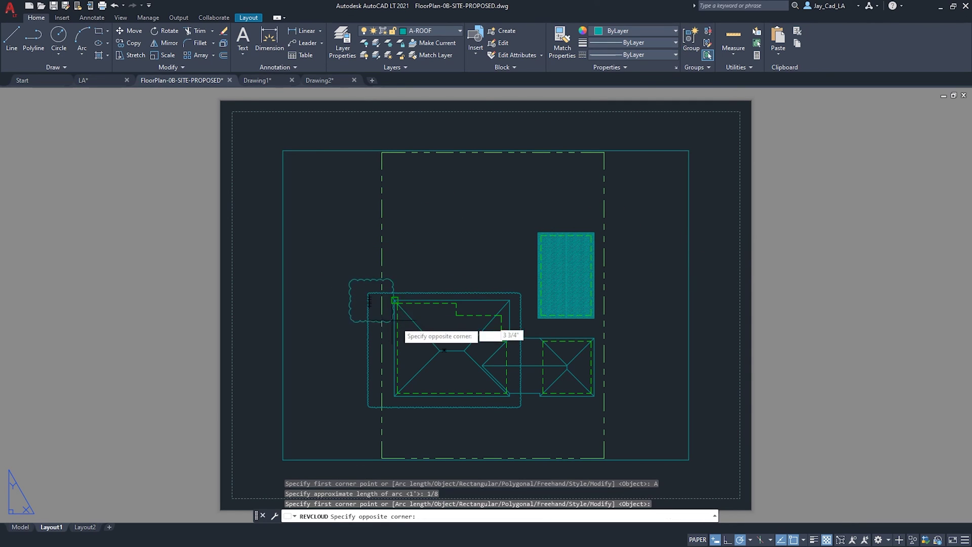
pyautogui.click(529, 418)
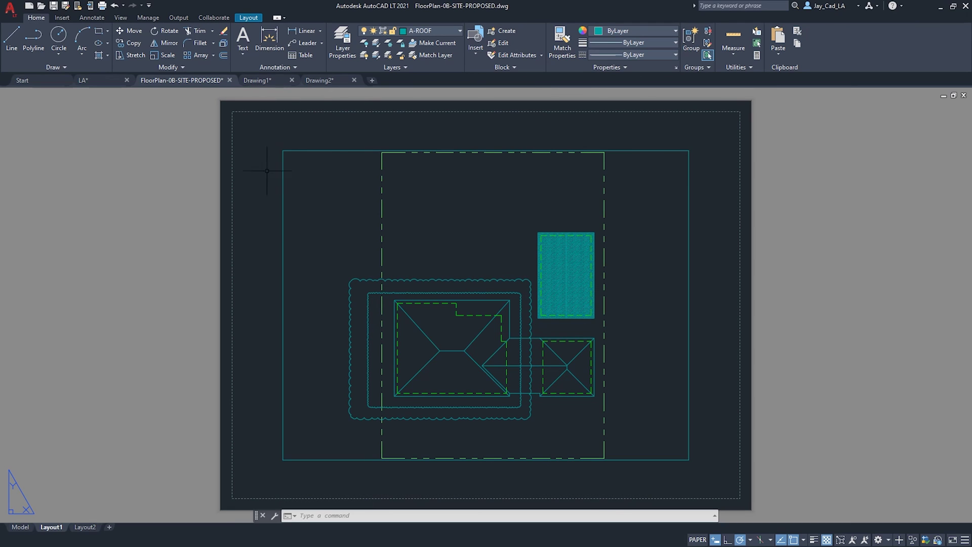
# Return to the LA drawing and view the site plan in model space
pyautogui.click(258, 80)
pyautogui.click(174, 82)
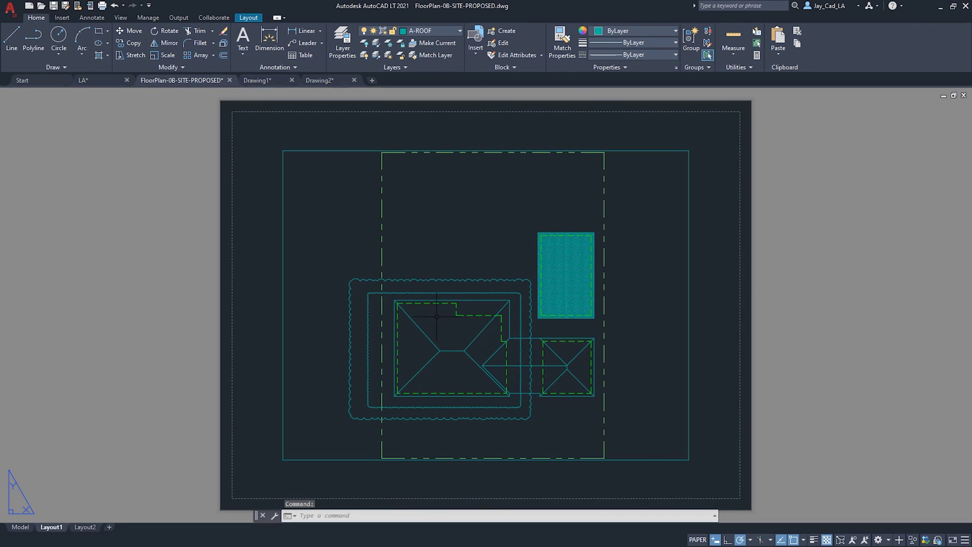
pyautogui.click(97, 81)
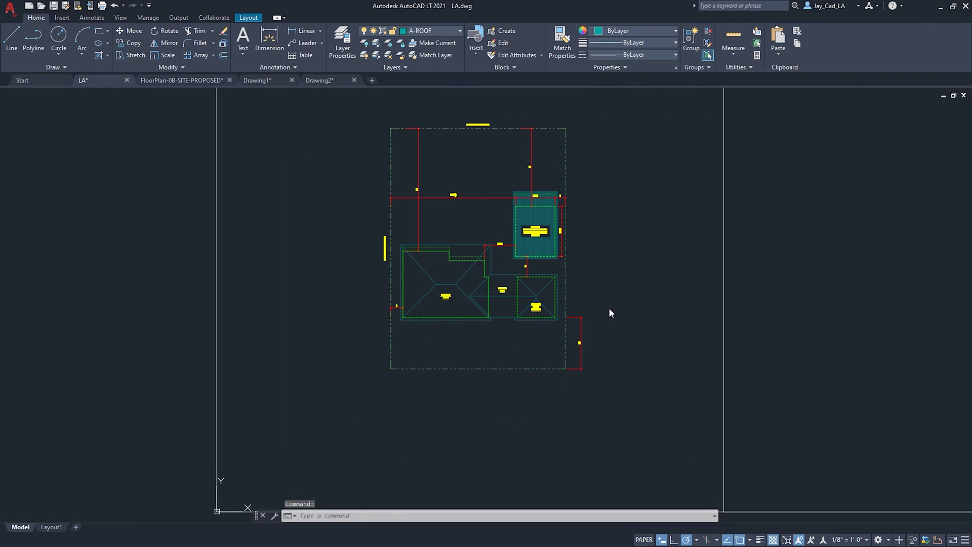
pyautogui.scroll(-4, 358, 169)
pyautogui.scroll(2, 390, 169)
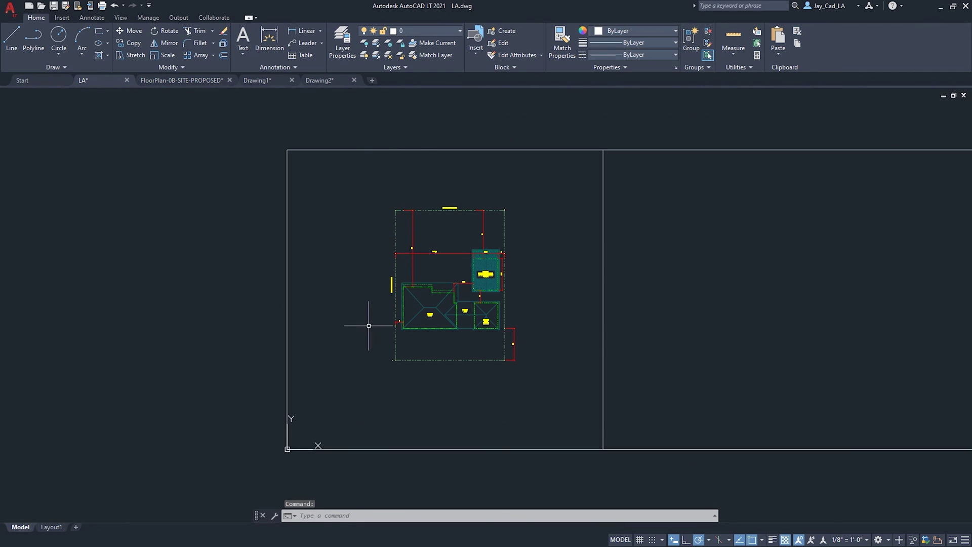